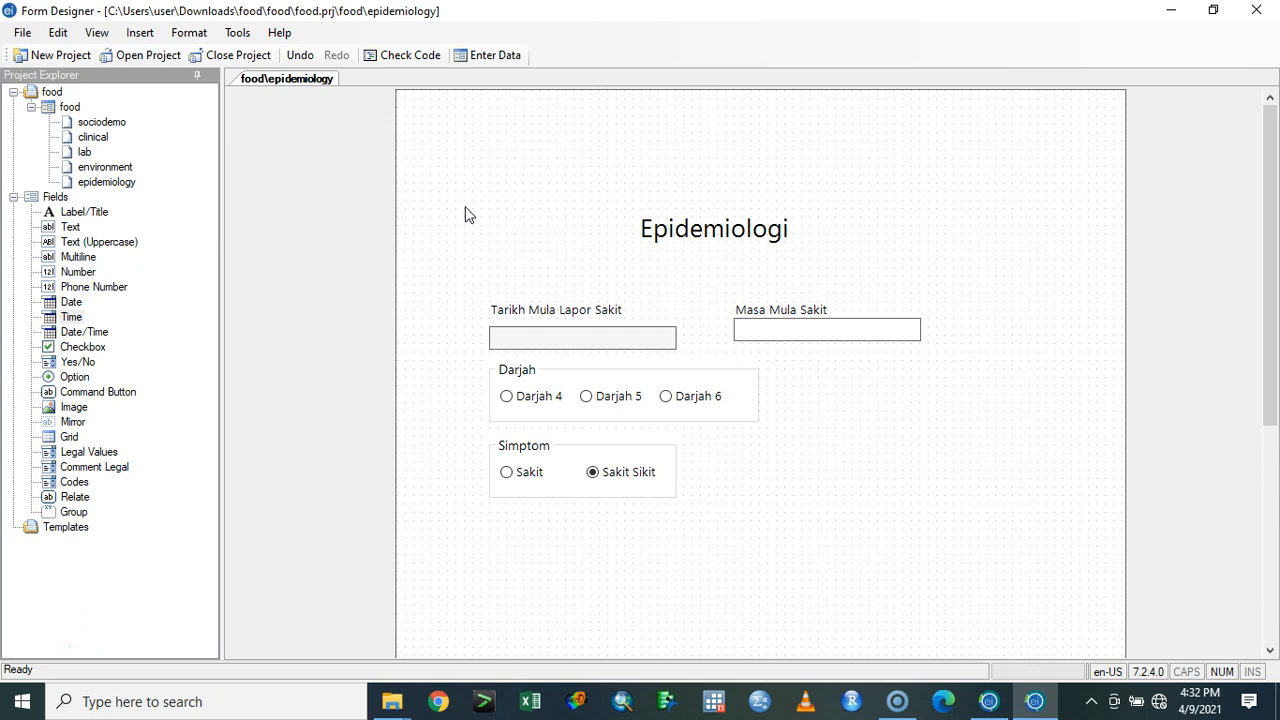
- Start data entry for the food form and create its data table with the name food
{"action": "left_click", "coordinate": [492, 70]}
{"action": "left_click", "coordinate": [490, 64]}
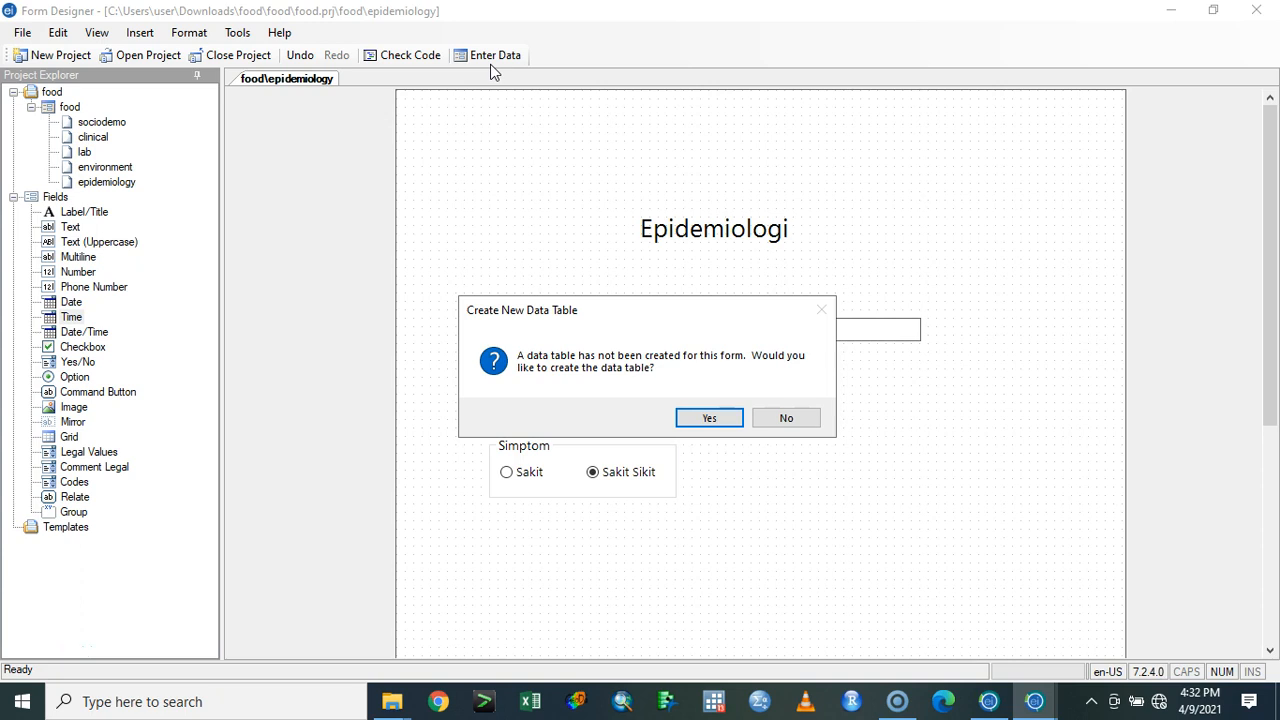
{"action": "left_click", "coordinate": [989, 697]}
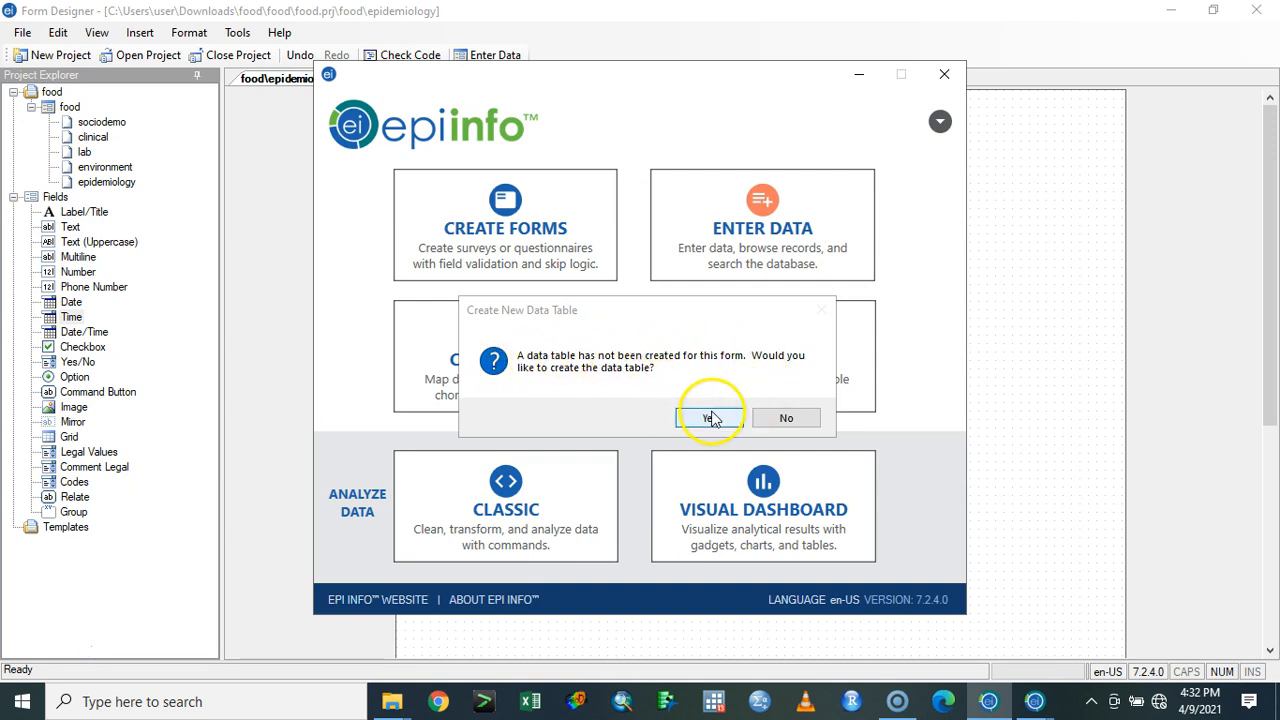
{"action": "left_click", "coordinate": [710, 418]}
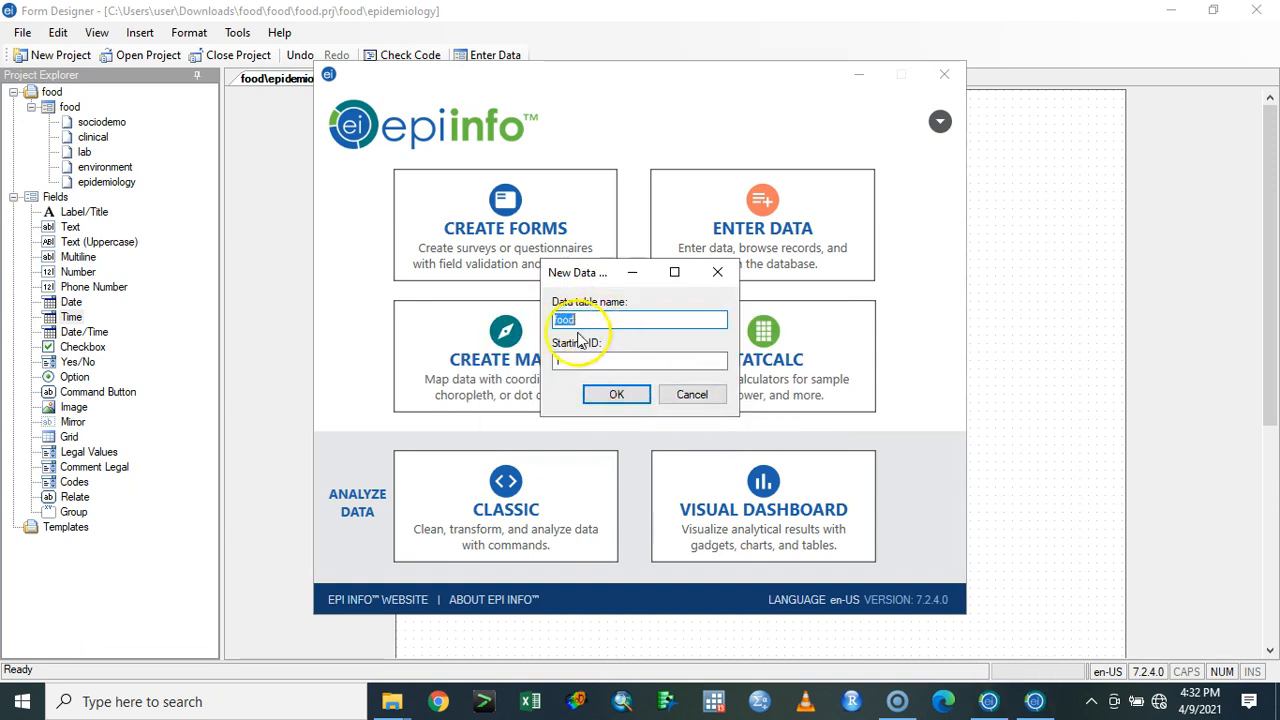
{"action": "left_click", "coordinate": [616, 394]}
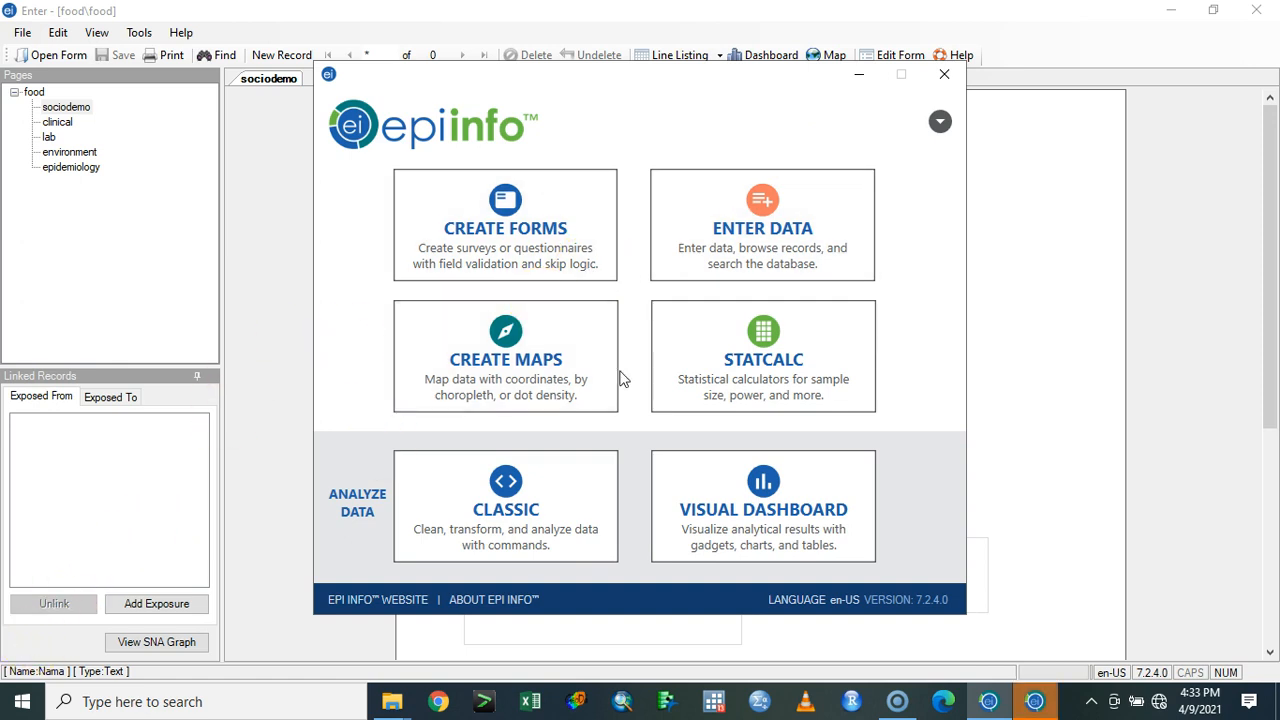
{"action": "left_click", "coordinate": [1143, 226]}
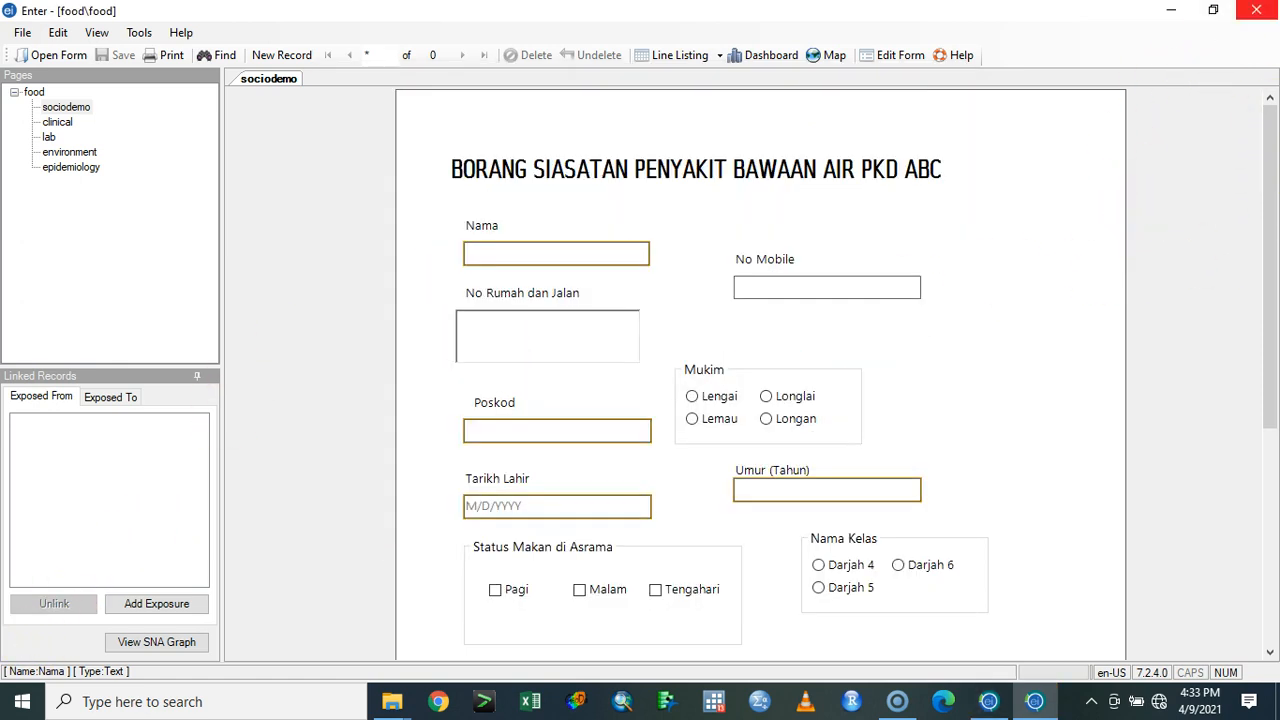
- Close the open data entry window and relaunch the Enter Data module from the Epi Info start window
{"action": "left_click", "coordinate": [1256, 10]}
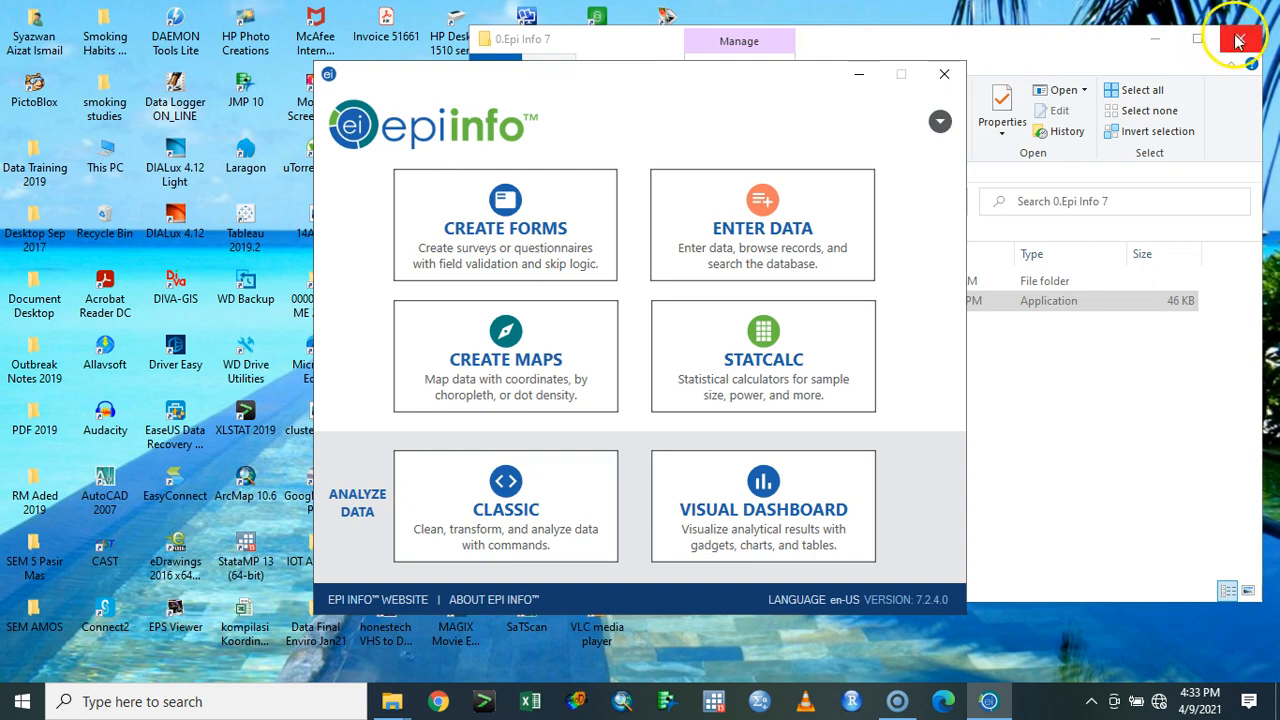
{"action": "left_click", "coordinate": [1238, 38]}
{"action": "left_click", "coordinate": [768, 248]}
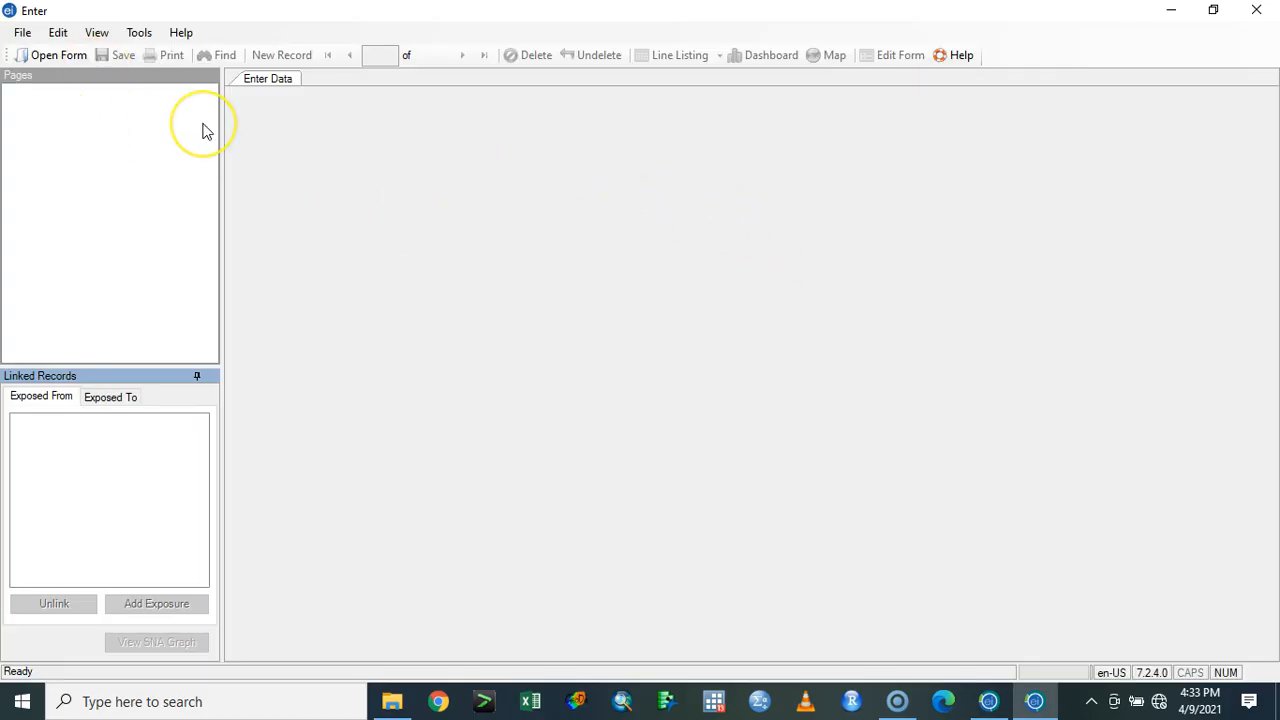
- Open the food form from the project food.prj in Downloads\food\food for data entry
{"action": "left_click", "coordinate": [55, 55]}
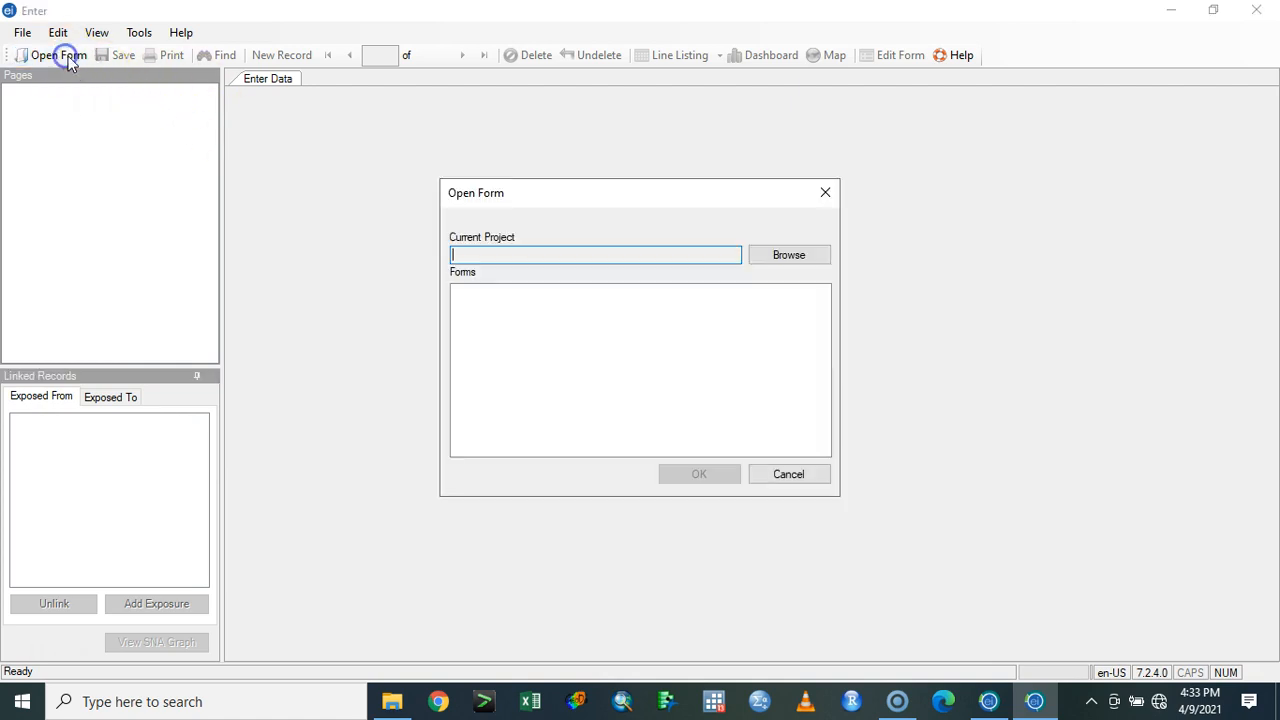
{"action": "left_click", "coordinate": [788, 262]}
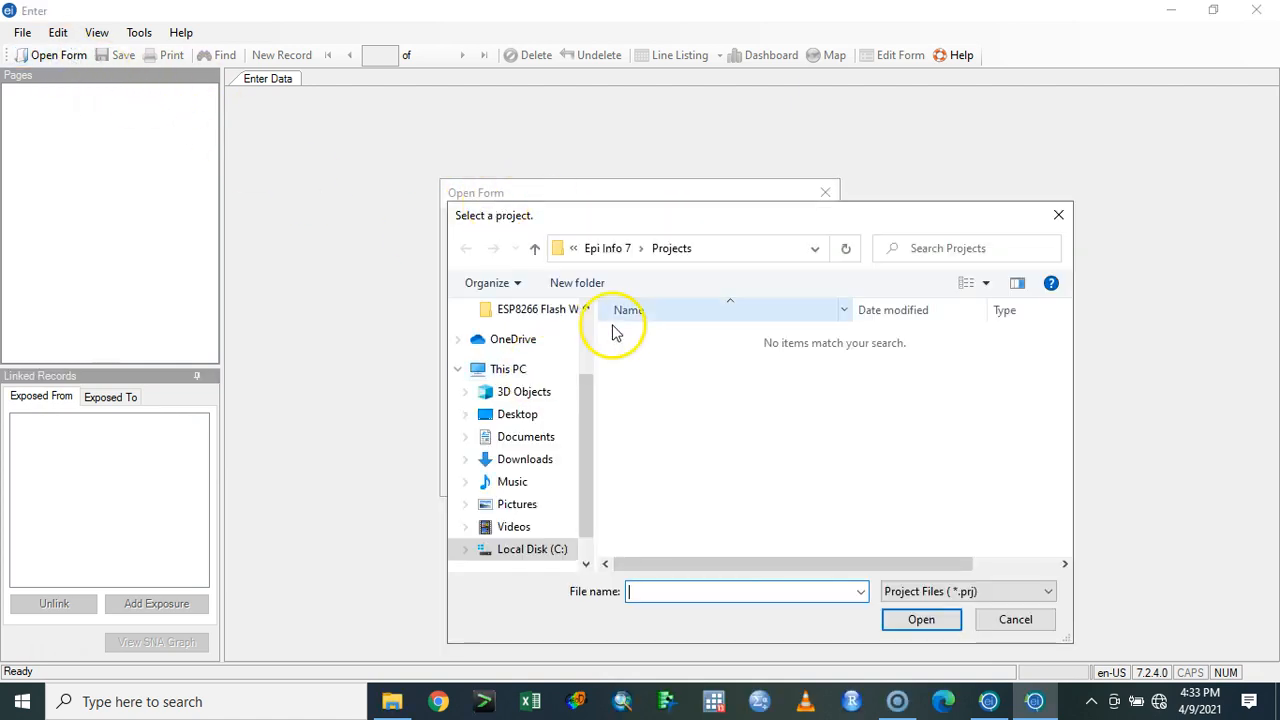
{"action": "left_click", "coordinate": [521, 461]}
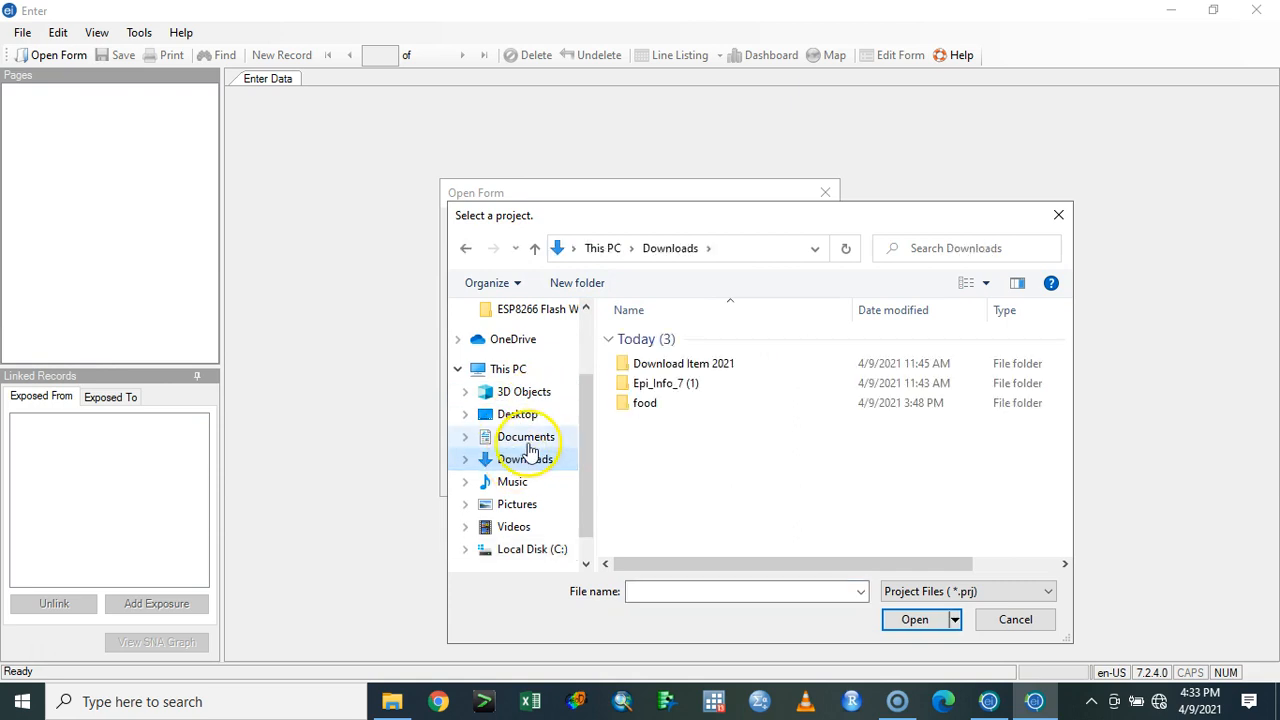
{"action": "double_click", "coordinate": [643, 402]}
{"action": "double_click", "coordinate": [669, 335]}
{"action": "double_click", "coordinate": [663, 335]}
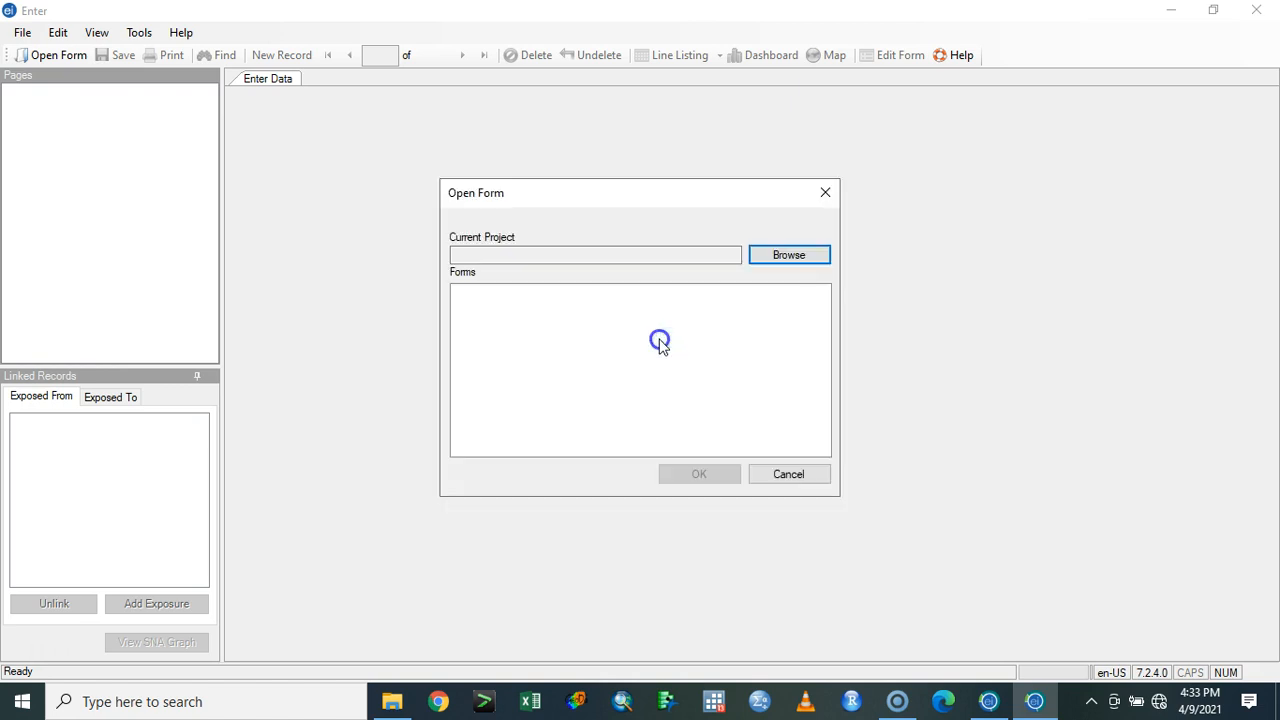
{"action": "left_click", "coordinate": [697, 473]}
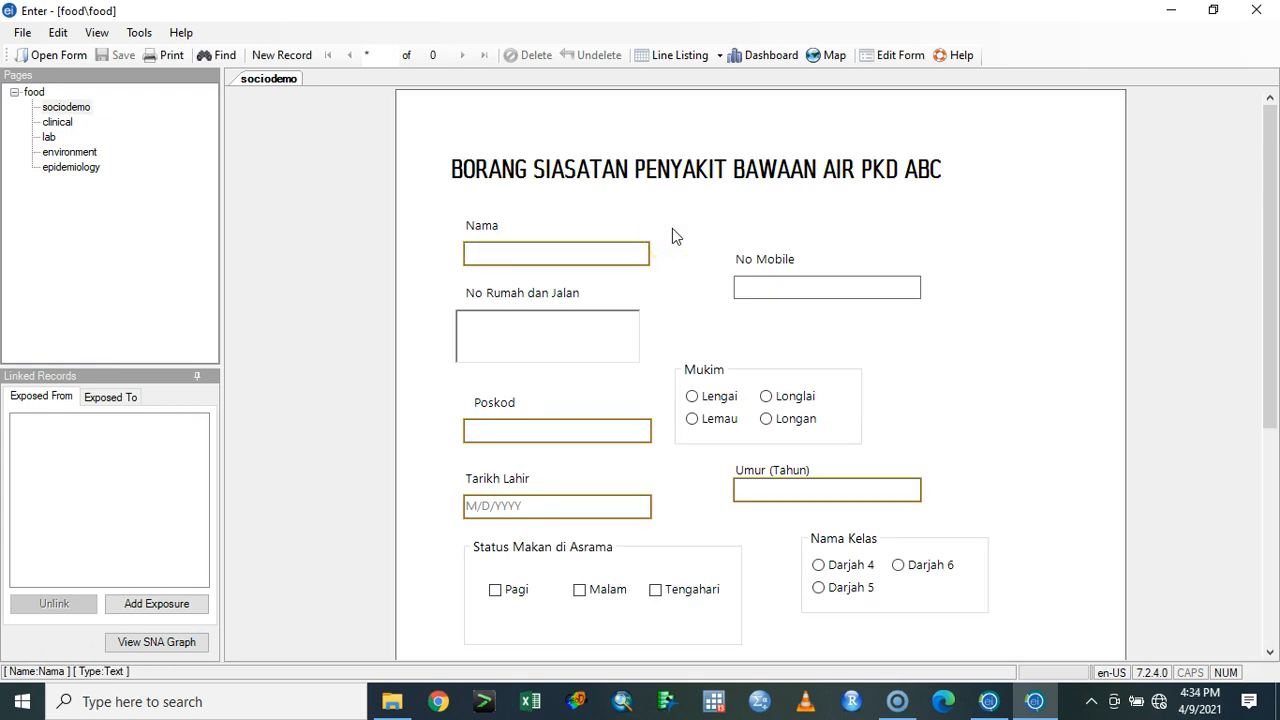
- Enter the patient's name in the Nama field on the sociodemo page
{"action": "left_click", "coordinate": [589, 253]}
{"action": "type", "text": "ahmad"}
{"action": "key", "text": "Tab"}
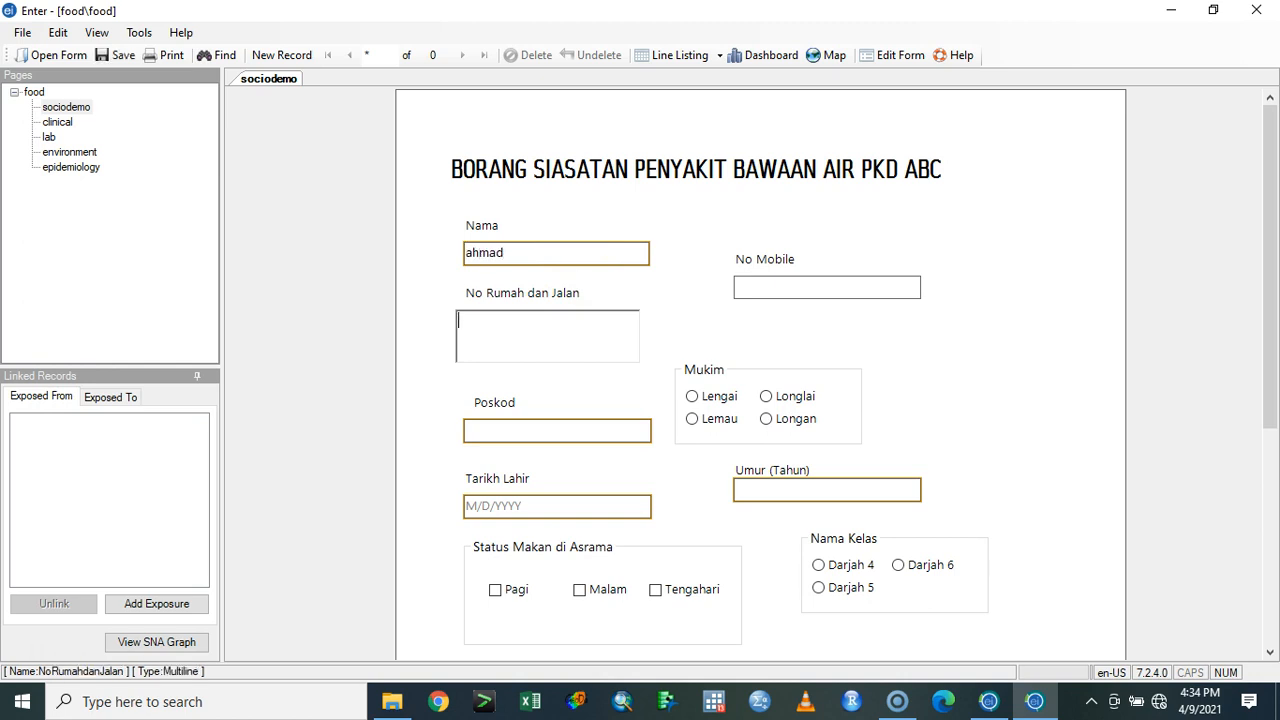
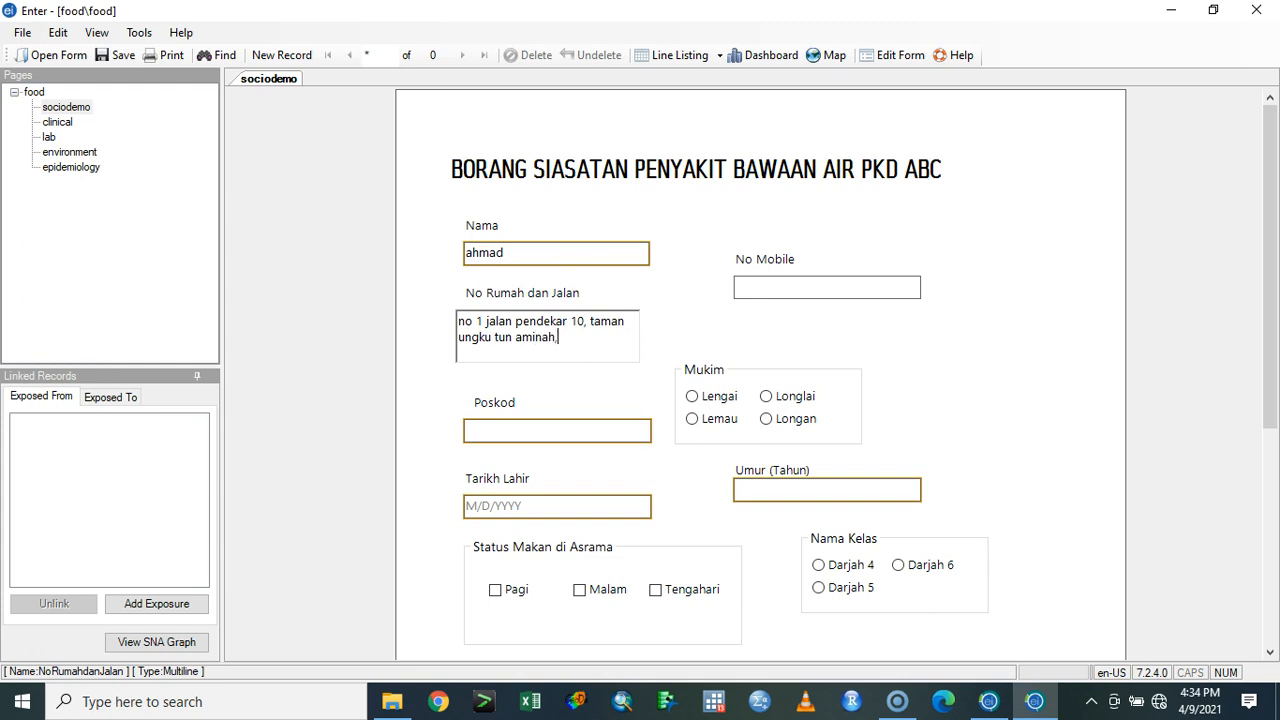
- Enter the patient's postcode in Poskod and select Longlai as the Mukim
{"action": "key", "text": "Tab"}
{"action": "type", "text": "81300"}
{"action": "key", "text": "Tab"}
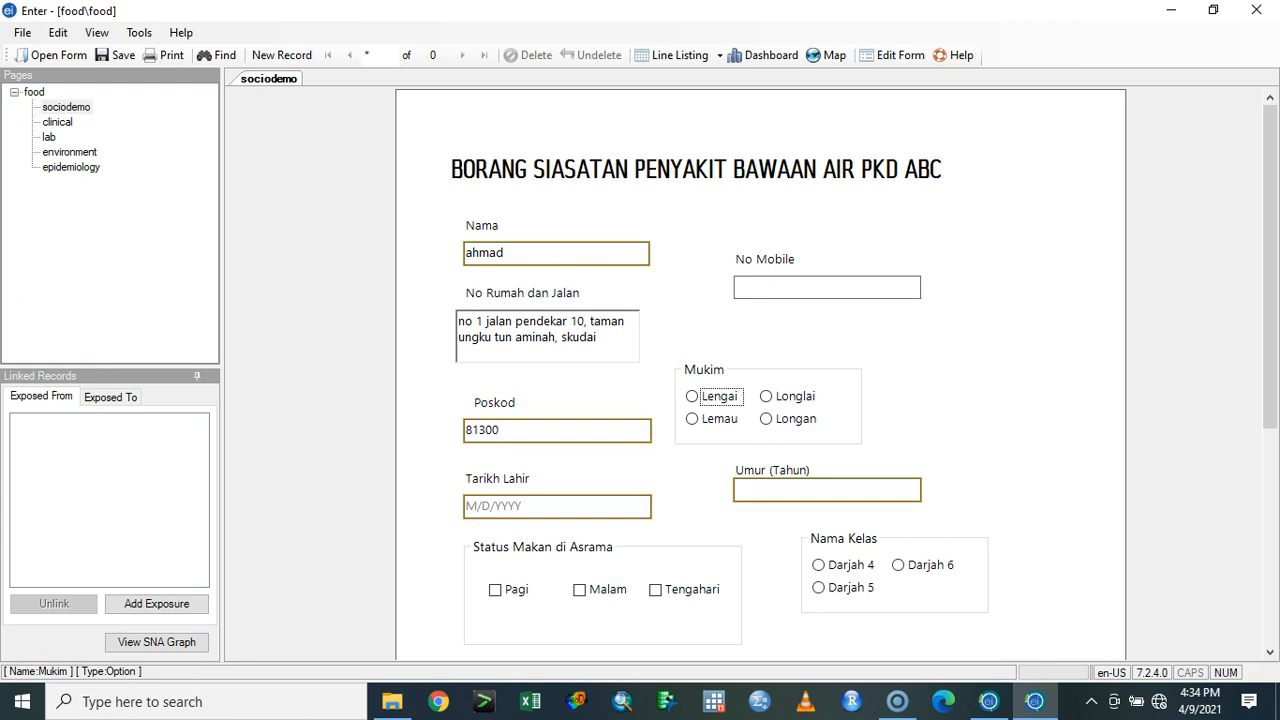
{"action": "left_click", "coordinate": [766, 396]}
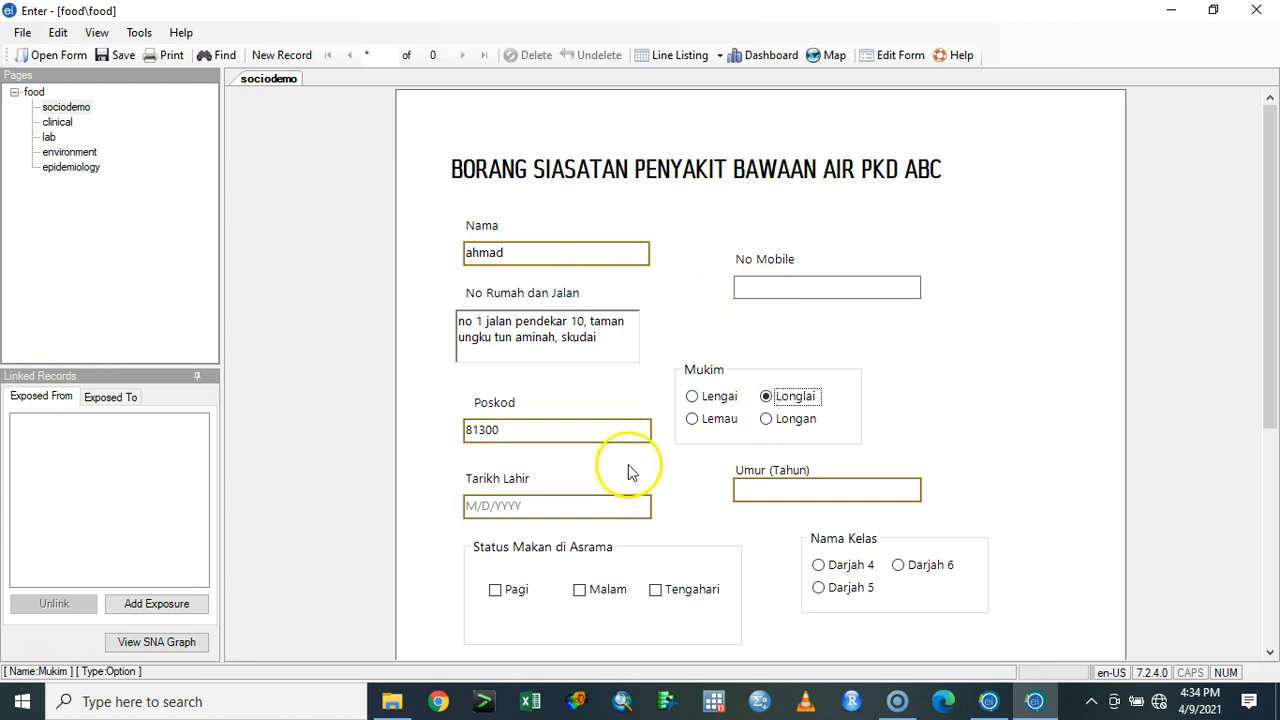
- Pick the patient's date of birth for Tarikh Lahir and set Umur (Tahun) to 8
{"action": "left_click", "coordinate": [586, 506]}
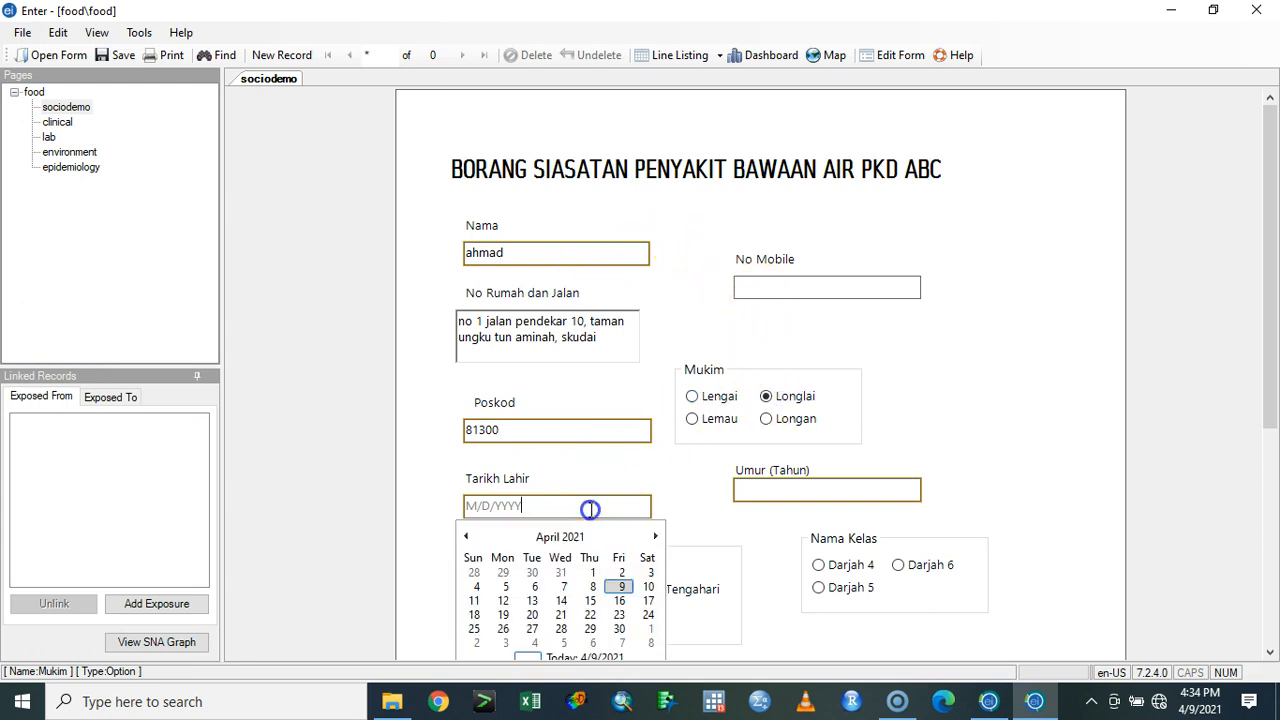
{"action": "left_click", "coordinate": [620, 588]}
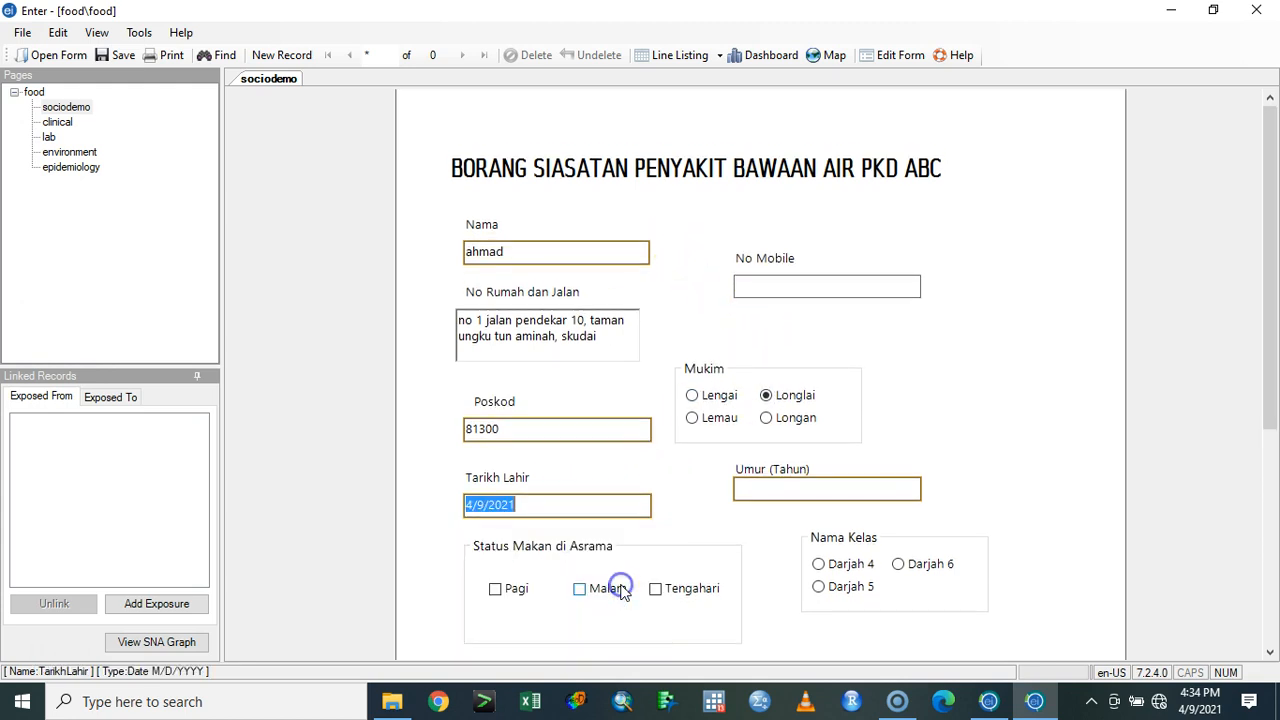
{"action": "left_click", "coordinate": [629, 502]}
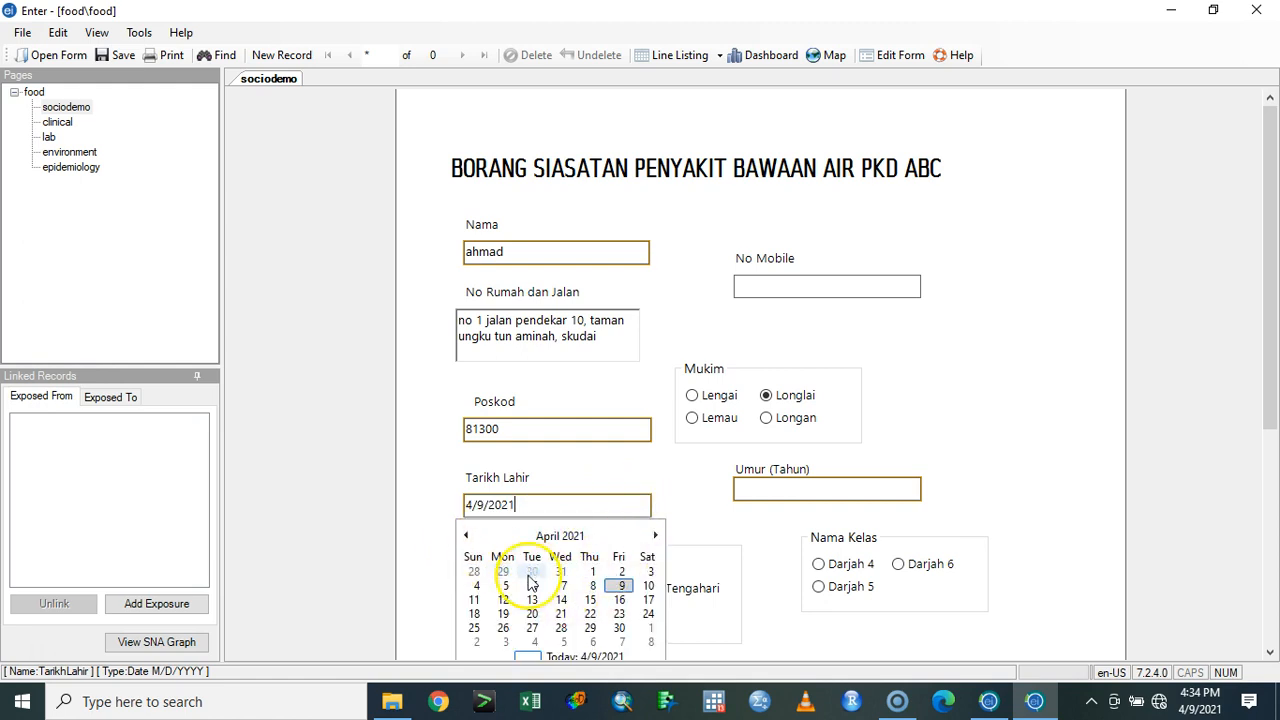
{"action": "left_click", "coordinate": [694, 496]}
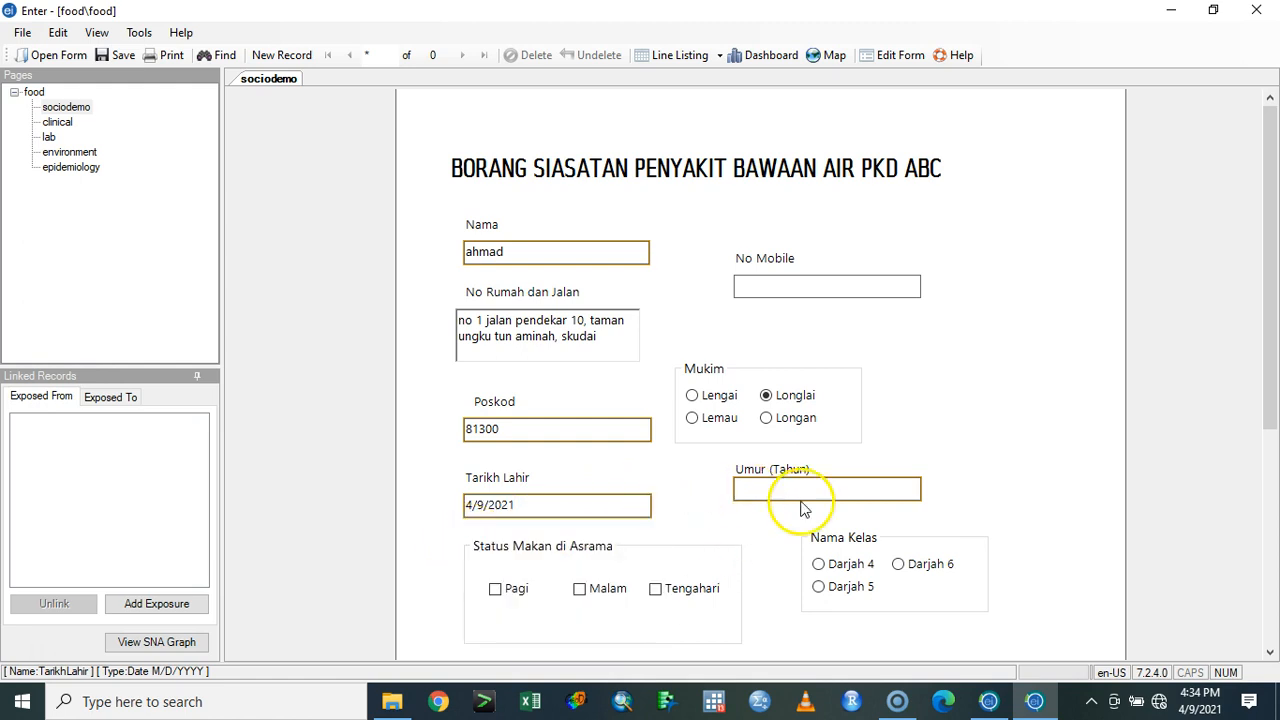
{"action": "left_click", "coordinate": [806, 489]}
{"action": "type", "text": "8"}
- Mark Pagi, Malam and Tengahari under Status Makan di Asrama
{"action": "scroll", "coordinate": [629, 480], "scroll_direction": "down", "scroll_amount": 3}
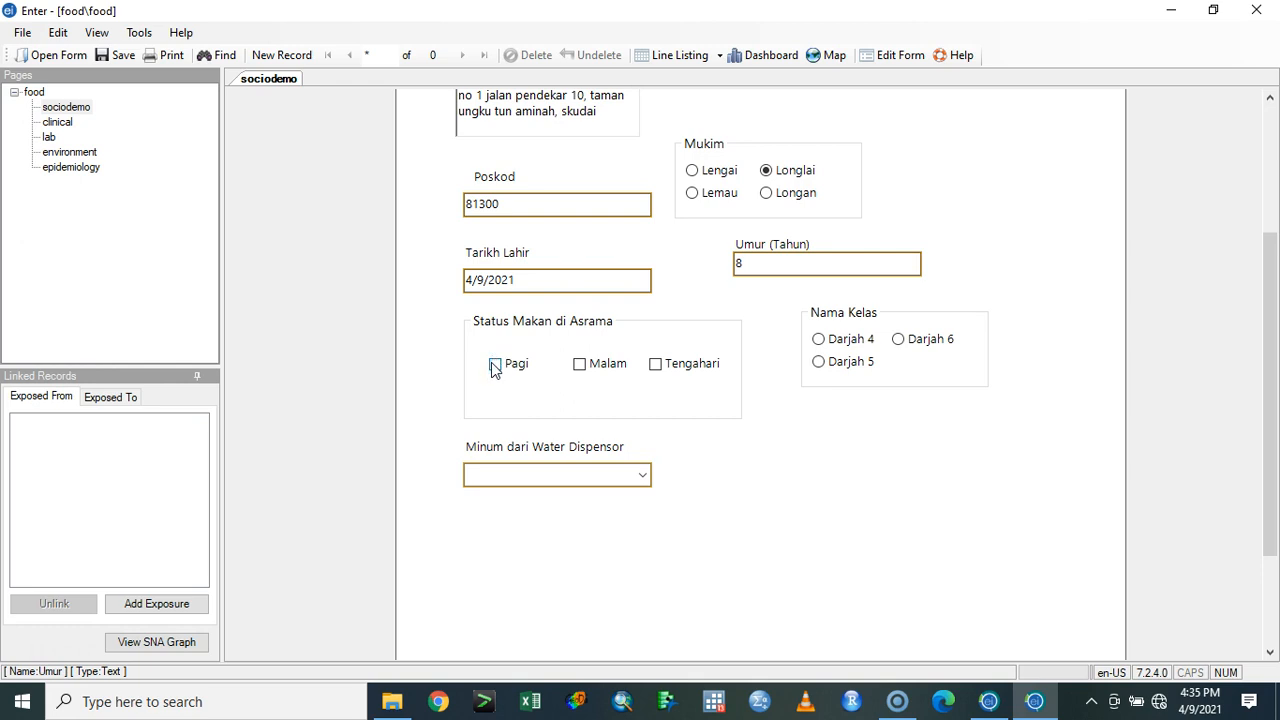
{"action": "left_click", "coordinate": [495, 365]}
{"action": "left_click", "coordinate": [579, 364]}
{"action": "left_click", "coordinate": [657, 366]}
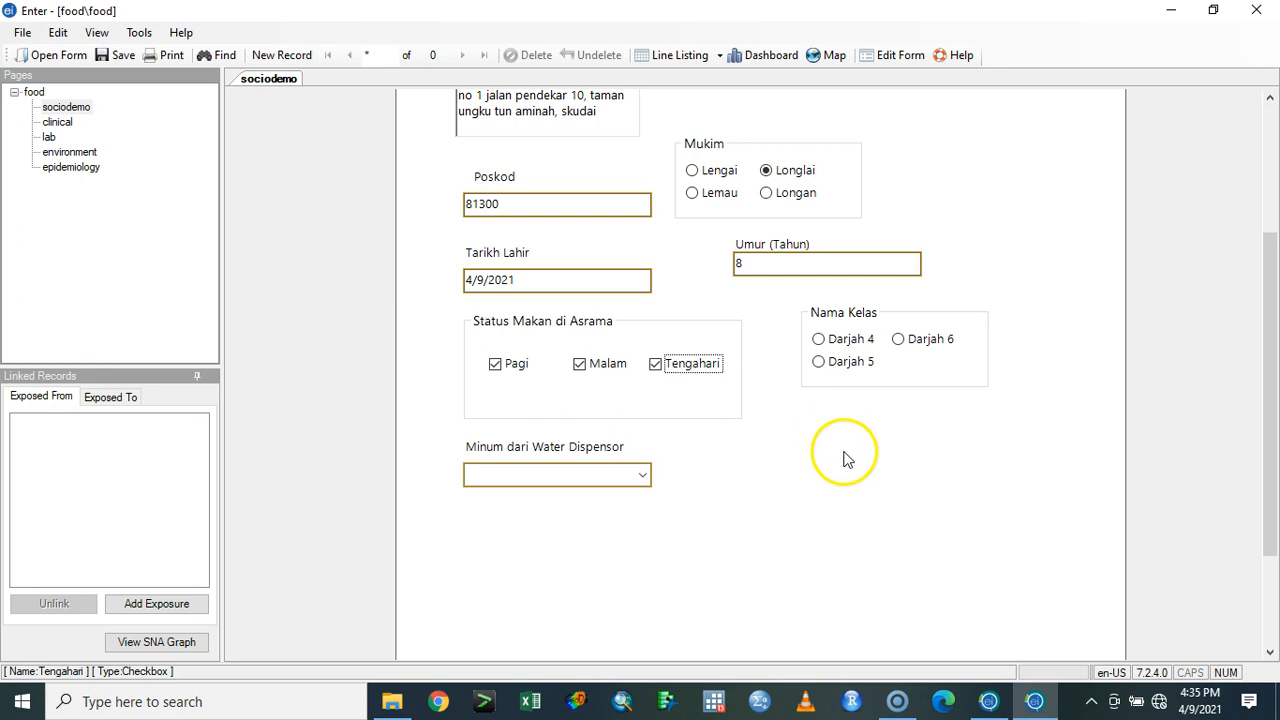
{"action": "left_click", "coordinate": [794, 267]}
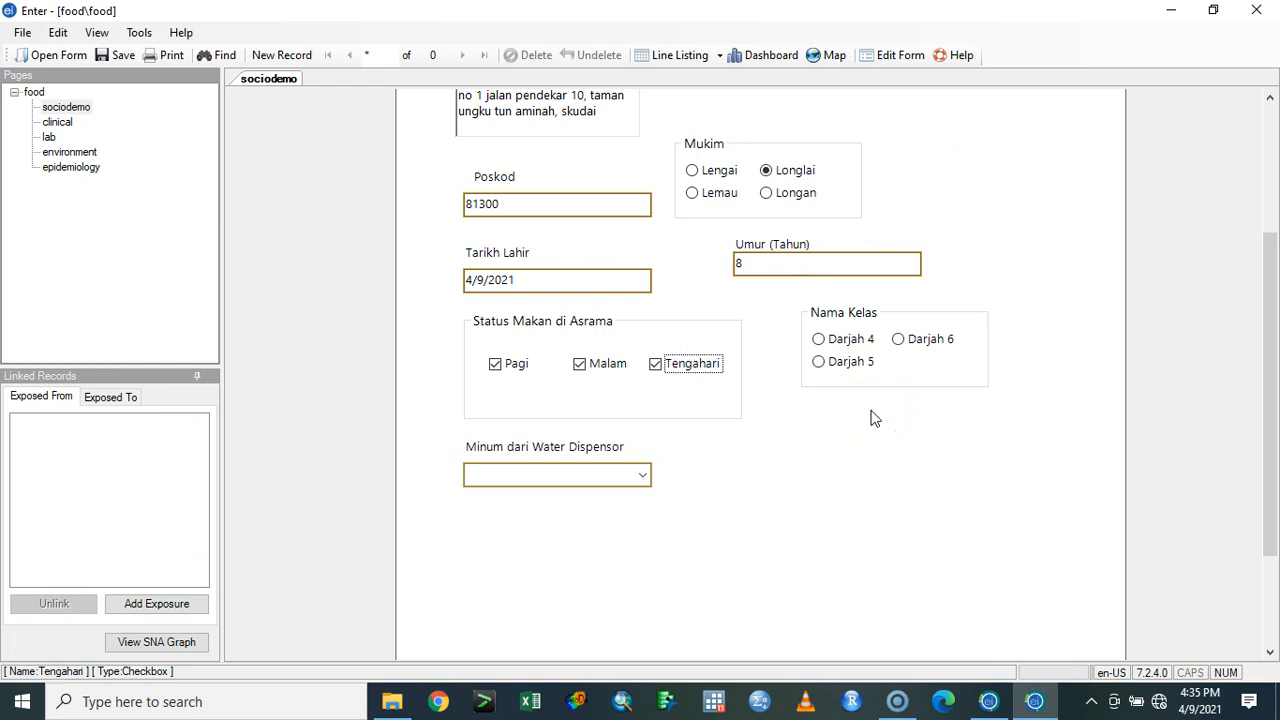
- Choose Darjah 4 as Nama Kelas and set Minum dari Water Dispensor to Yes
{"action": "left_click", "coordinate": [827, 339]}
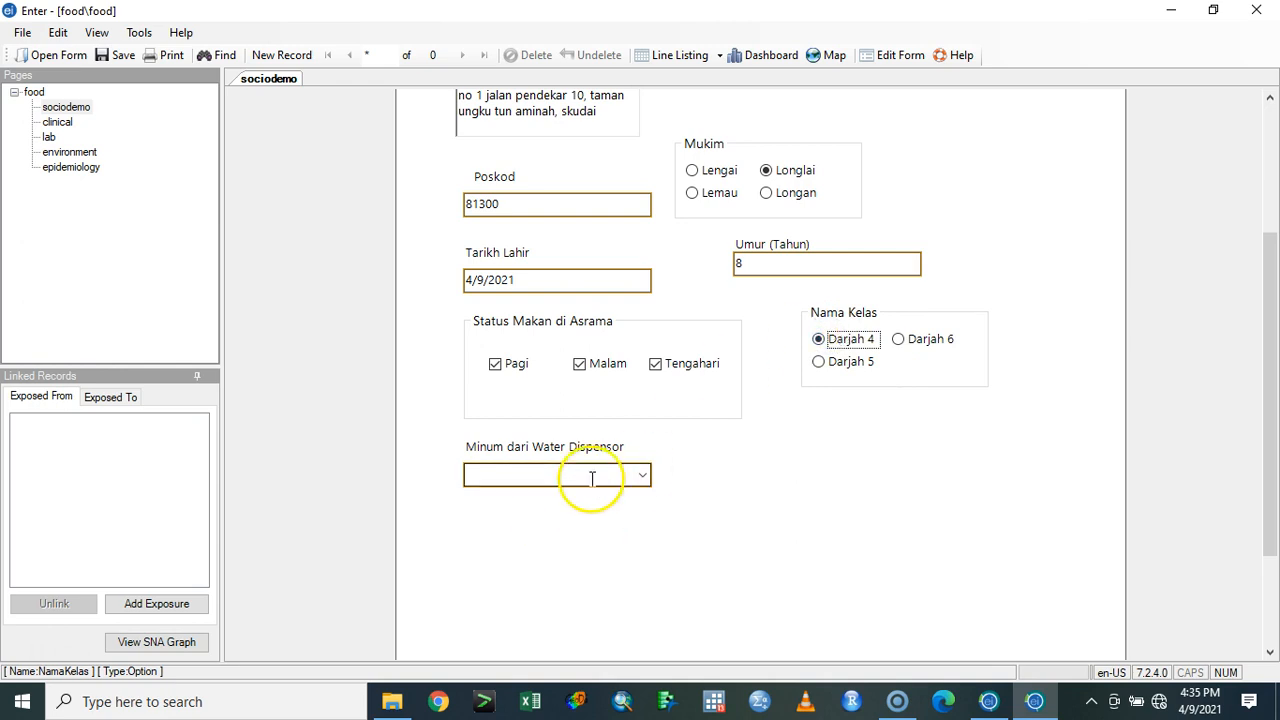
{"action": "left_click", "coordinate": [642, 476]}
{"action": "left_click", "coordinate": [603, 492]}
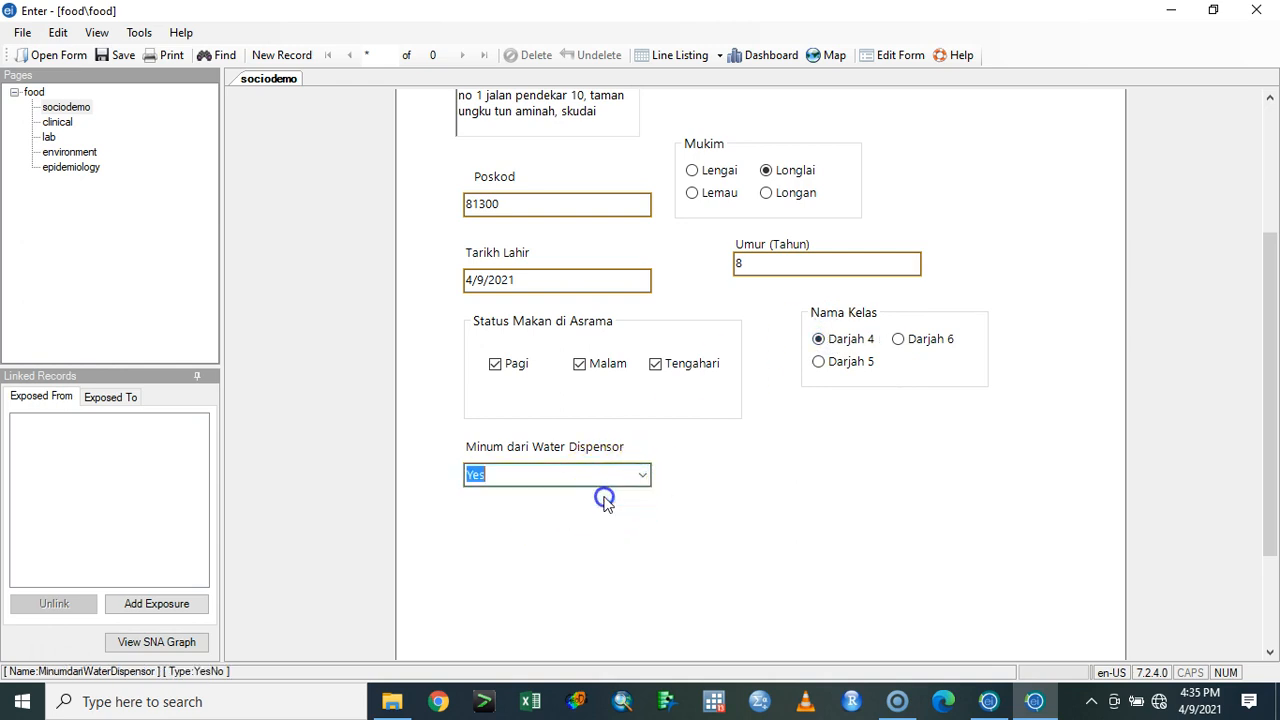
{"action": "left_click", "coordinate": [765, 428]}
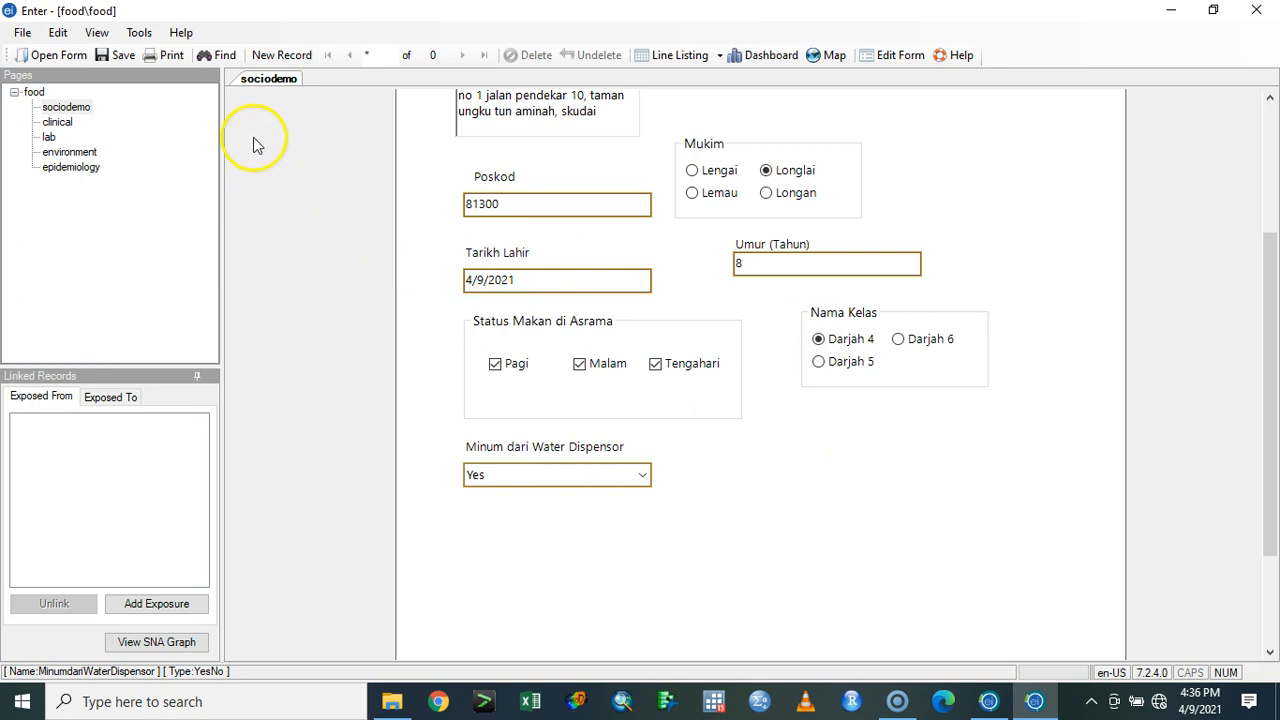
- On the clinical page, set the symptom Muntah to No and Cirit Birit to Yes
{"action": "left_click", "coordinate": [57, 122]}
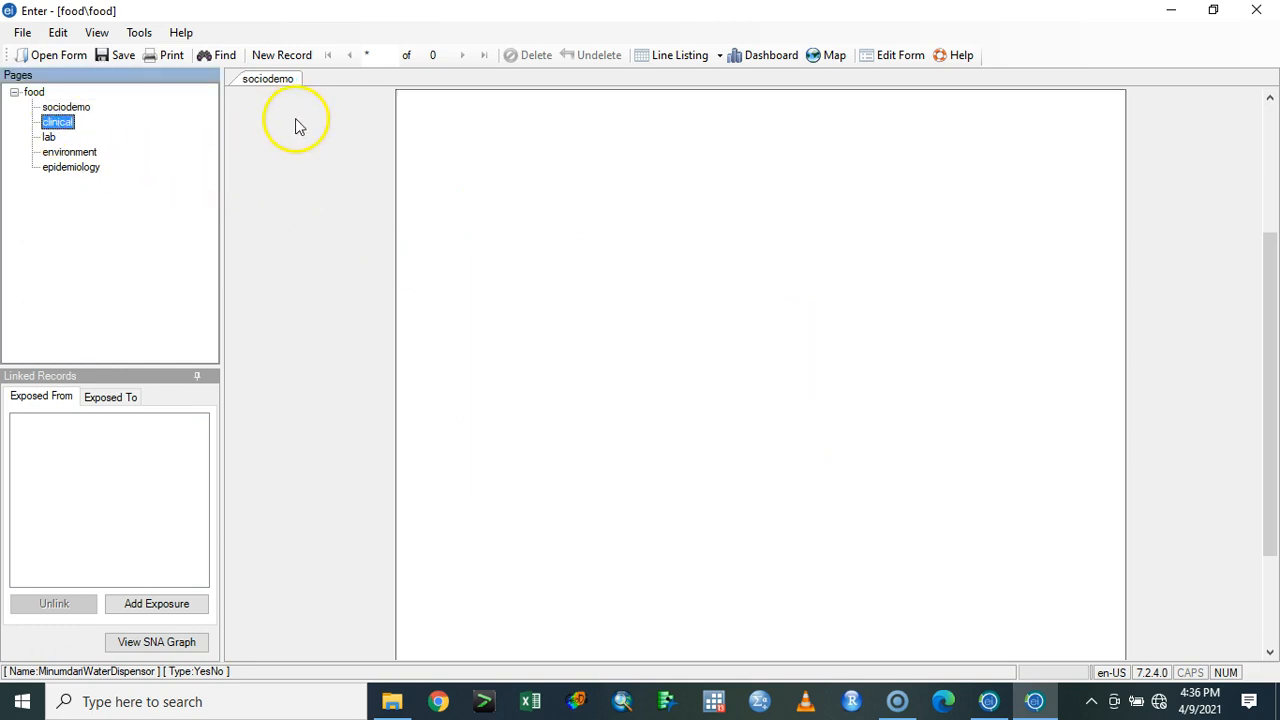
{"action": "left_click", "coordinate": [657, 338]}
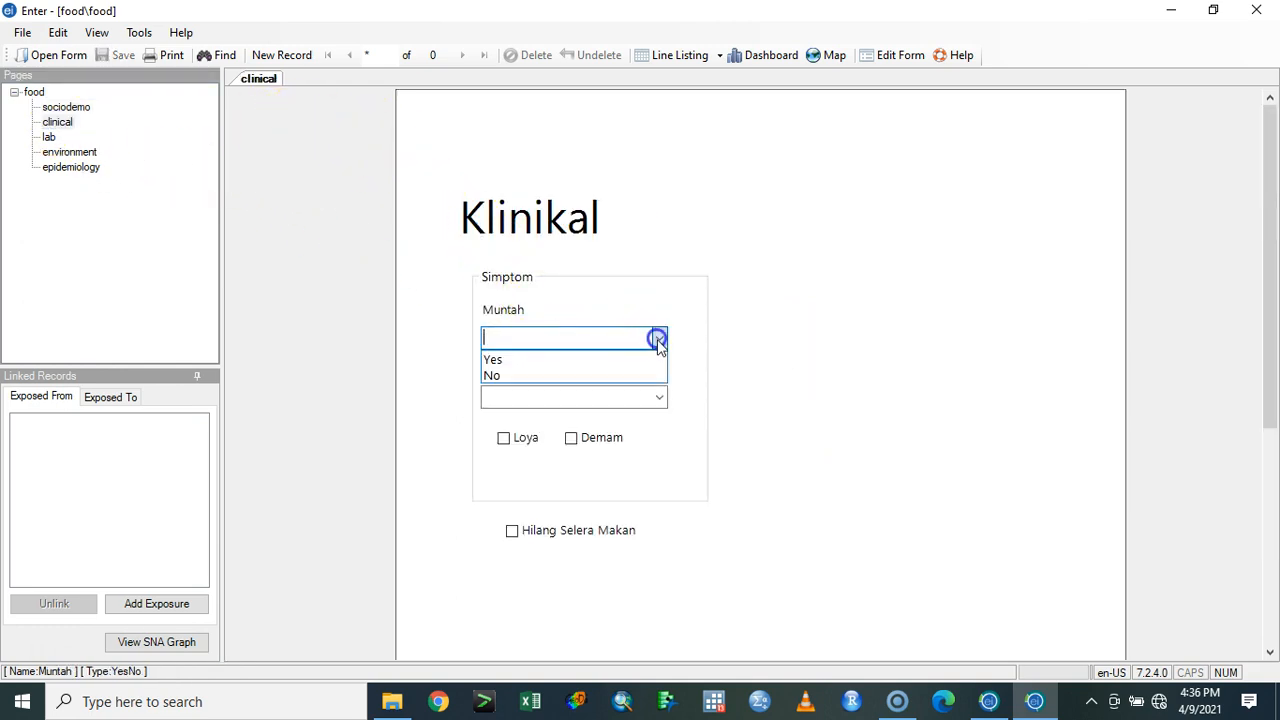
{"action": "left_click", "coordinate": [640, 375]}
{"action": "left_click", "coordinate": [660, 398]}
{"action": "left_click", "coordinate": [617, 424]}
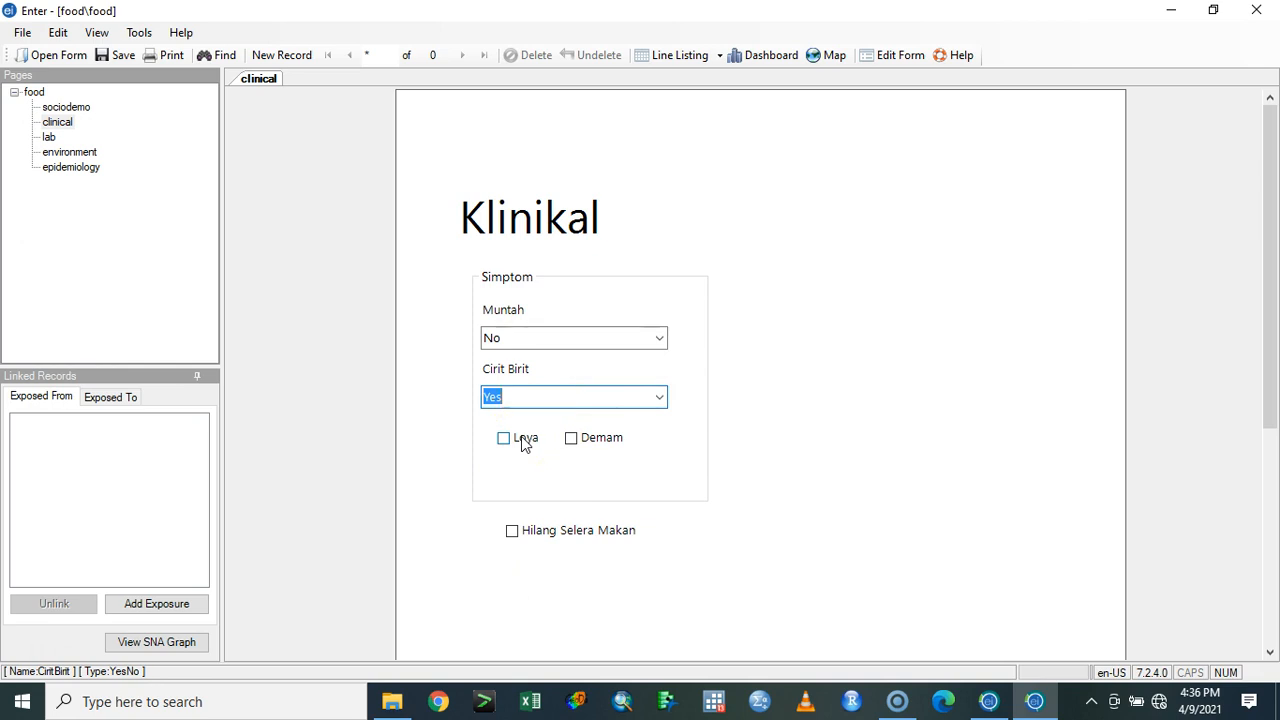
- Mark the symptoms Loya and Hilang Selera Makan on the clinical page
{"action": "left_click", "coordinate": [522, 443]}
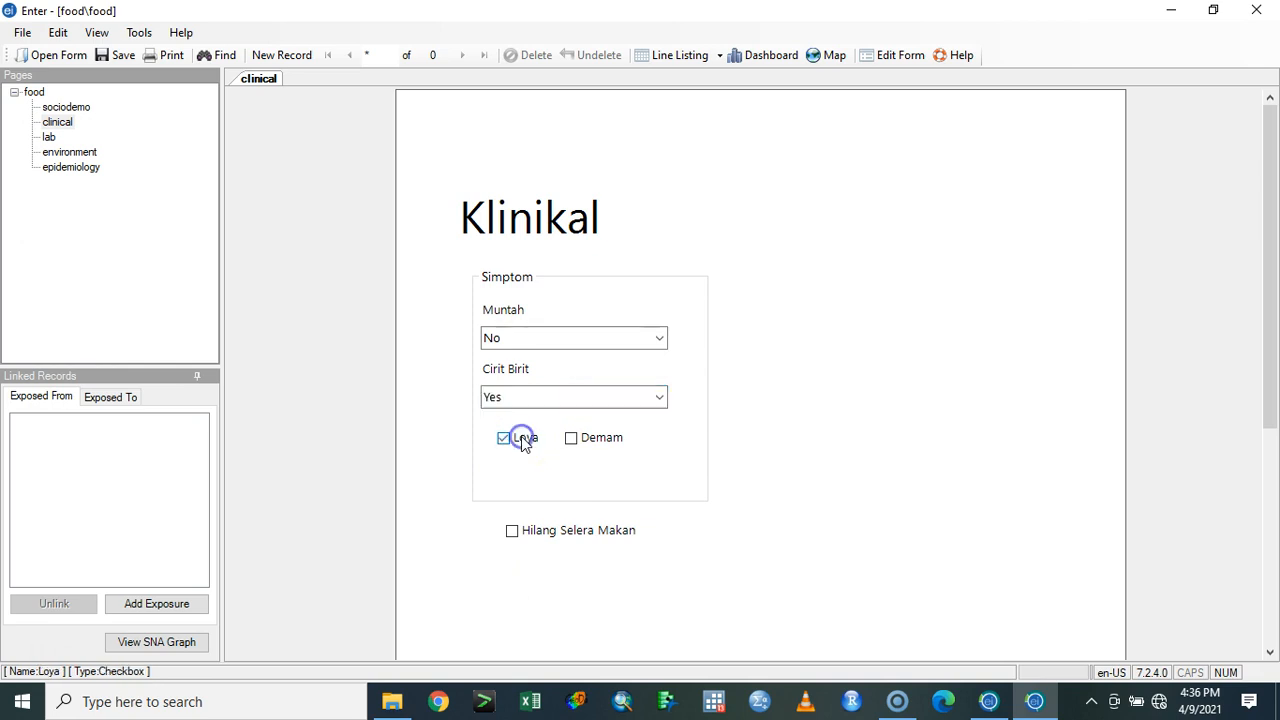
{"action": "left_click", "coordinate": [565, 418]}
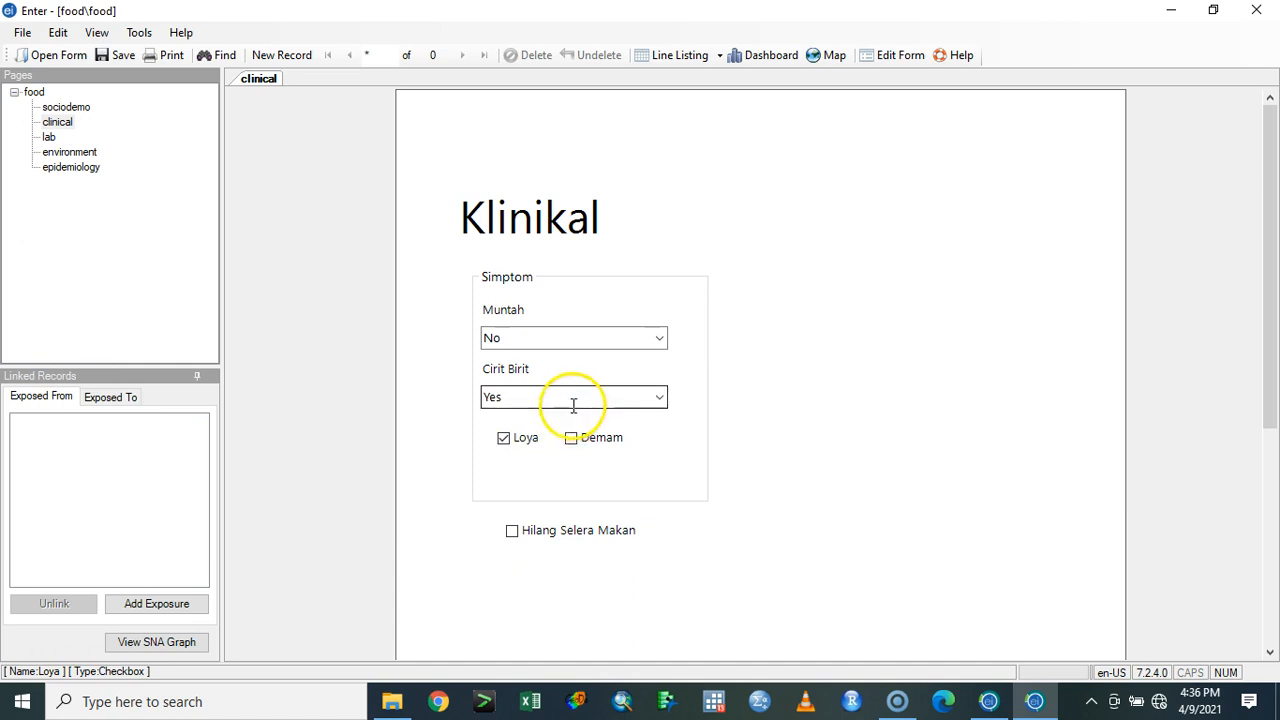
{"action": "left_click", "coordinate": [527, 540]}
- On the lab page, select Positif as the Result Makmal
{"action": "left_click", "coordinate": [46, 138]}
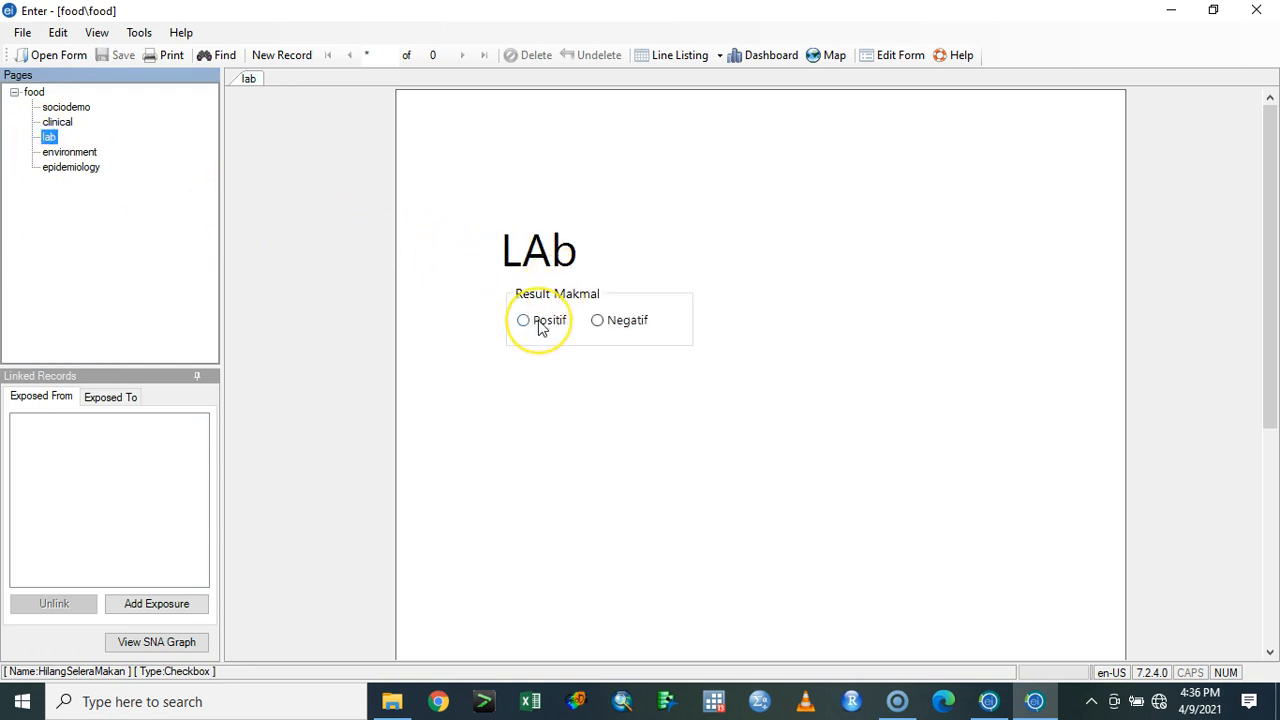
{"action": "left_click", "coordinate": [540, 328]}
- On the environment page, select Kes as the Kumpulan and mark Air Milo as eaten
{"action": "left_click", "coordinate": [88, 152]}
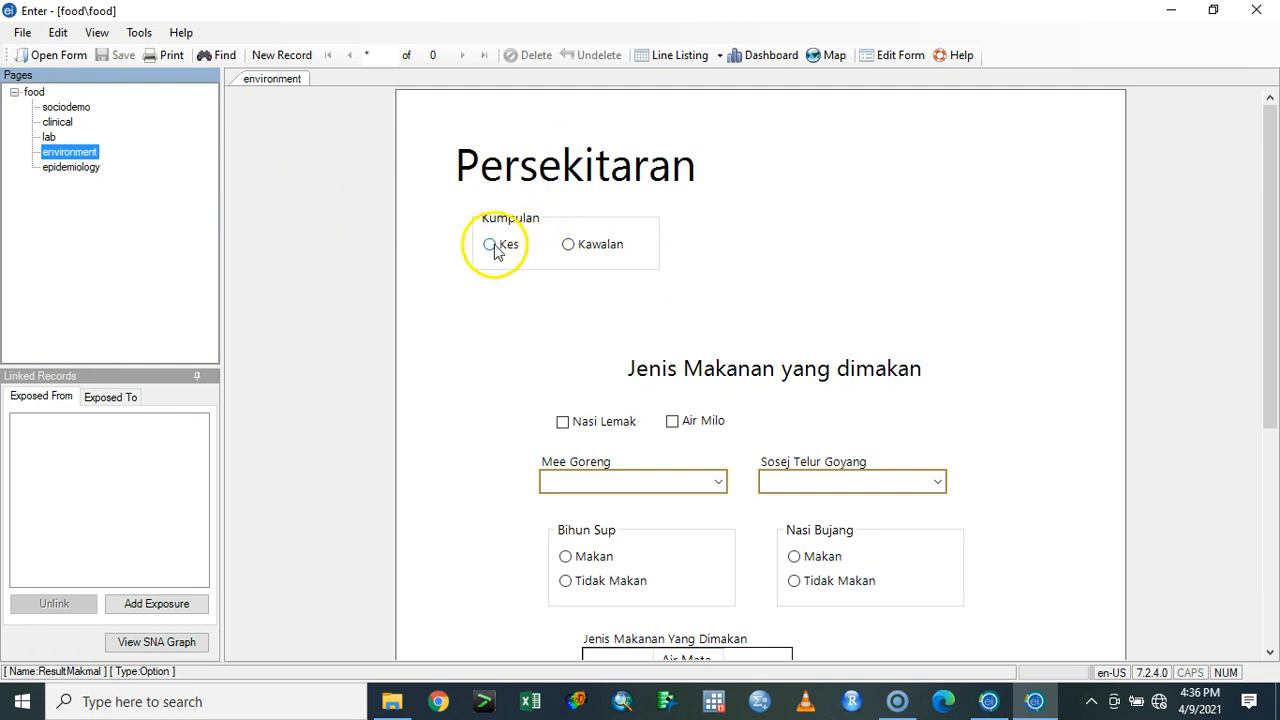
{"action": "left_click", "coordinate": [490, 245]}
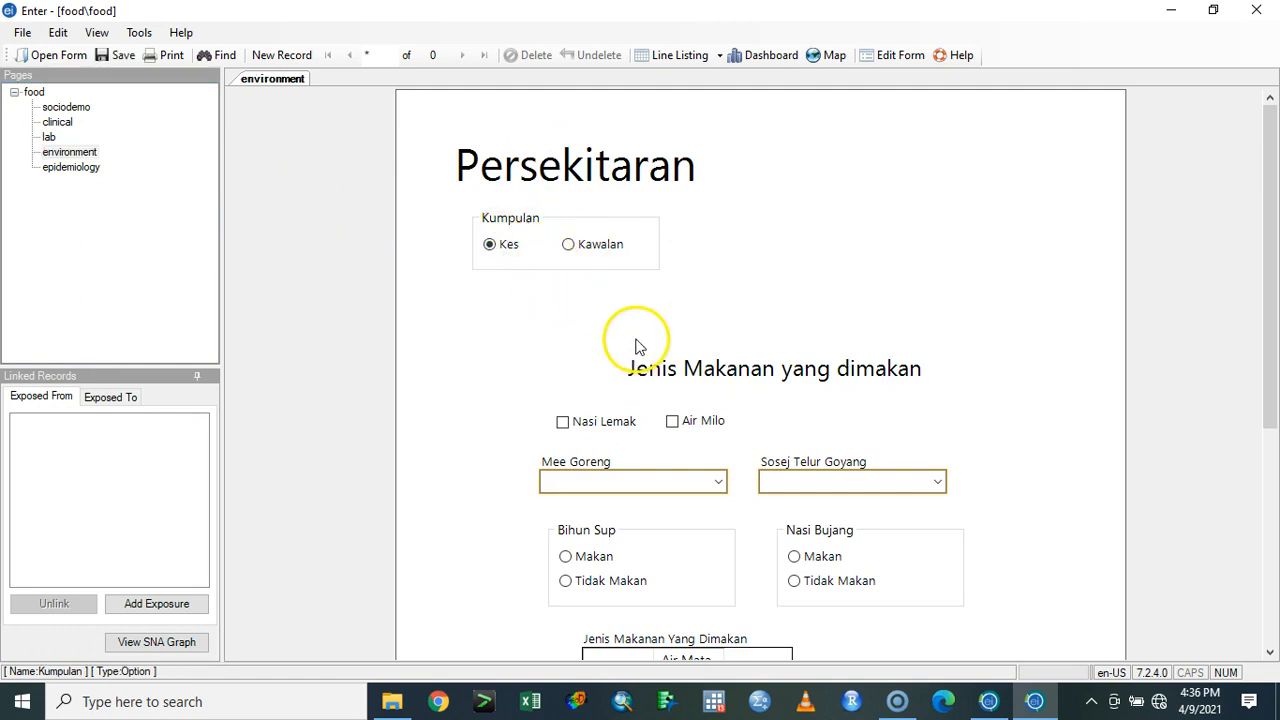
{"action": "scroll", "coordinate": [639, 346], "scroll_direction": "down", "scroll_amount": 3}
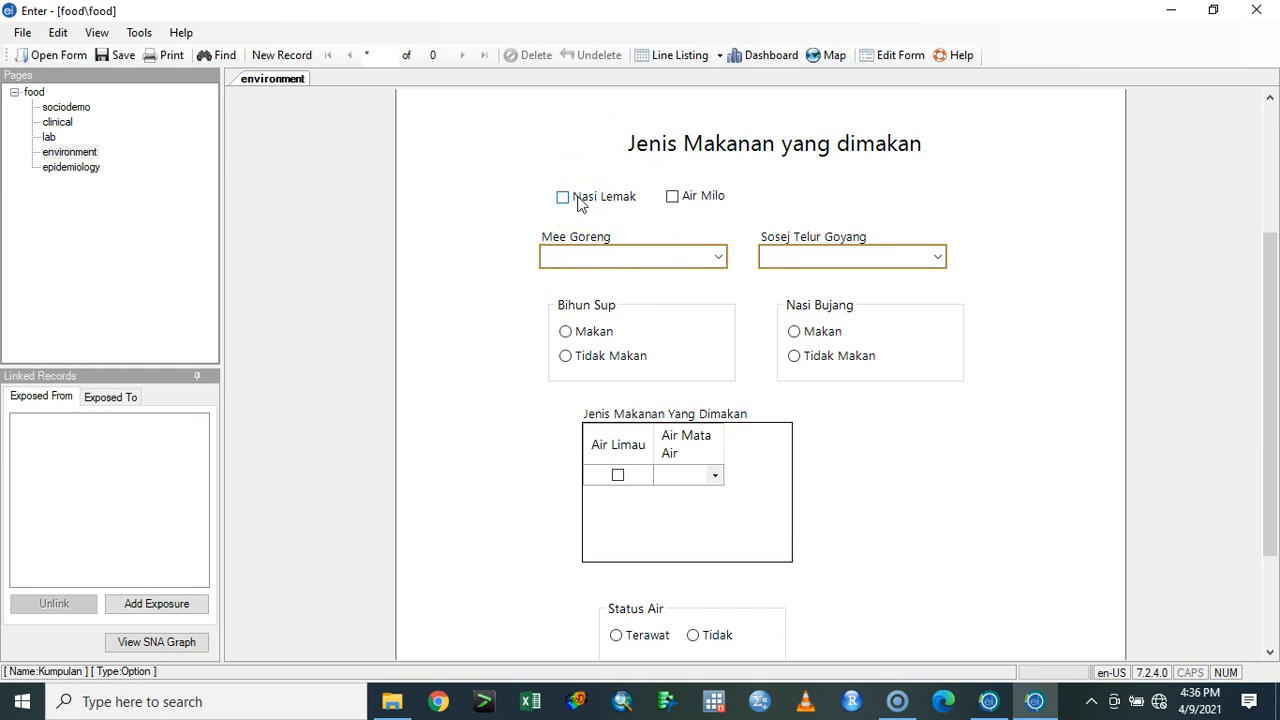
{"action": "left_click", "coordinate": [675, 199]}
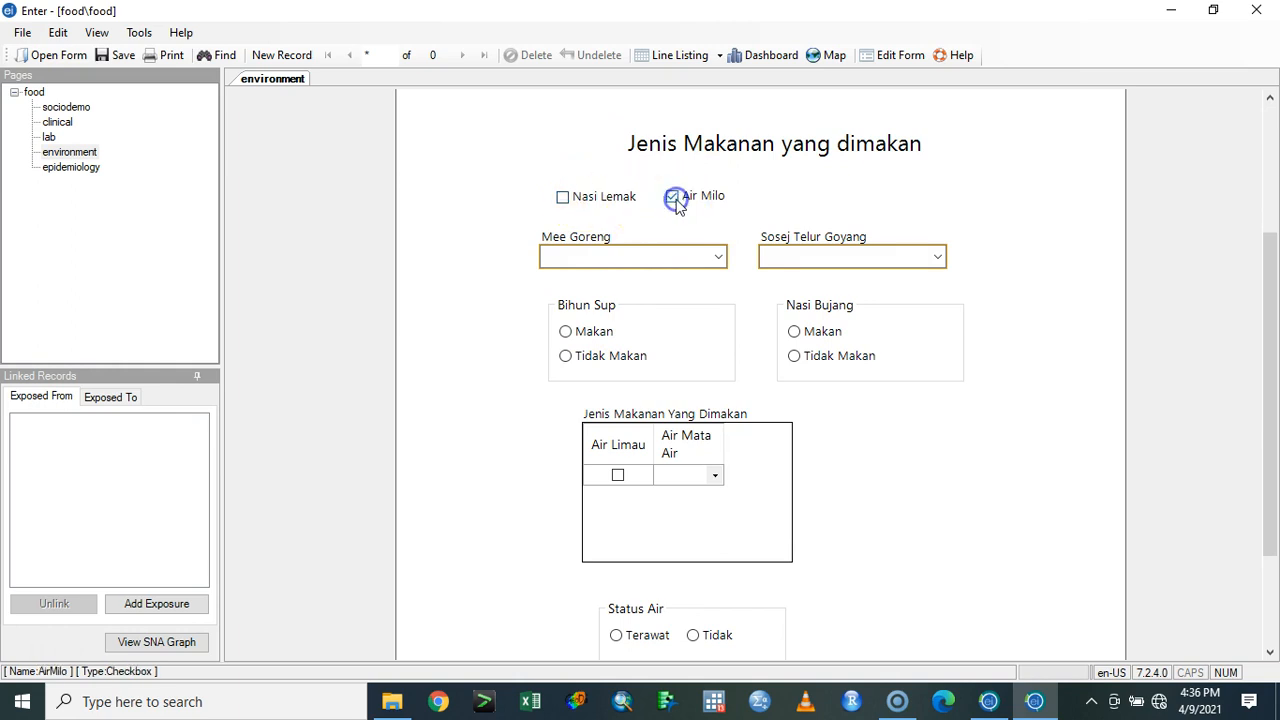
- Set Mee Goreng and Sosej Telur Goyang to Yes, Bihun Sup to Tidak Makan and Nasi Bujang to Makan
{"action": "left_click", "coordinate": [720, 258]}
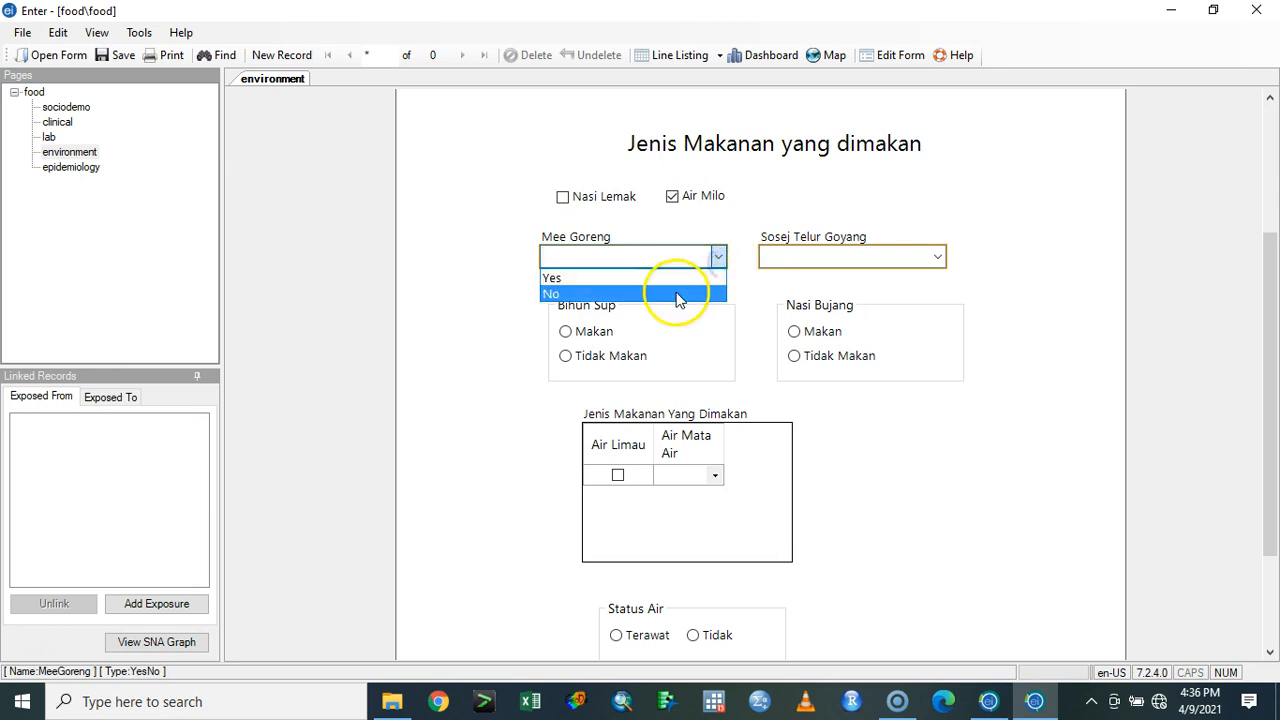
{"action": "left_click", "coordinate": [680, 278]}
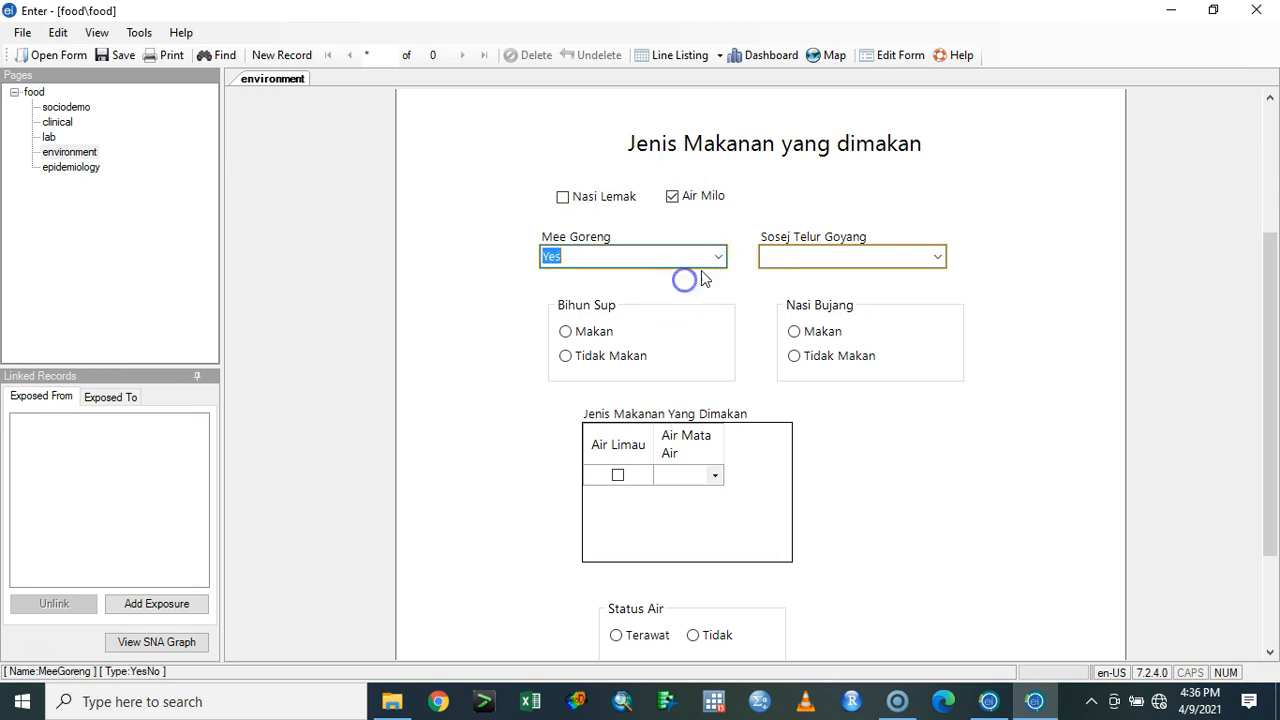
{"action": "left_click", "coordinate": [938, 257]}
{"action": "left_click", "coordinate": [903, 279]}
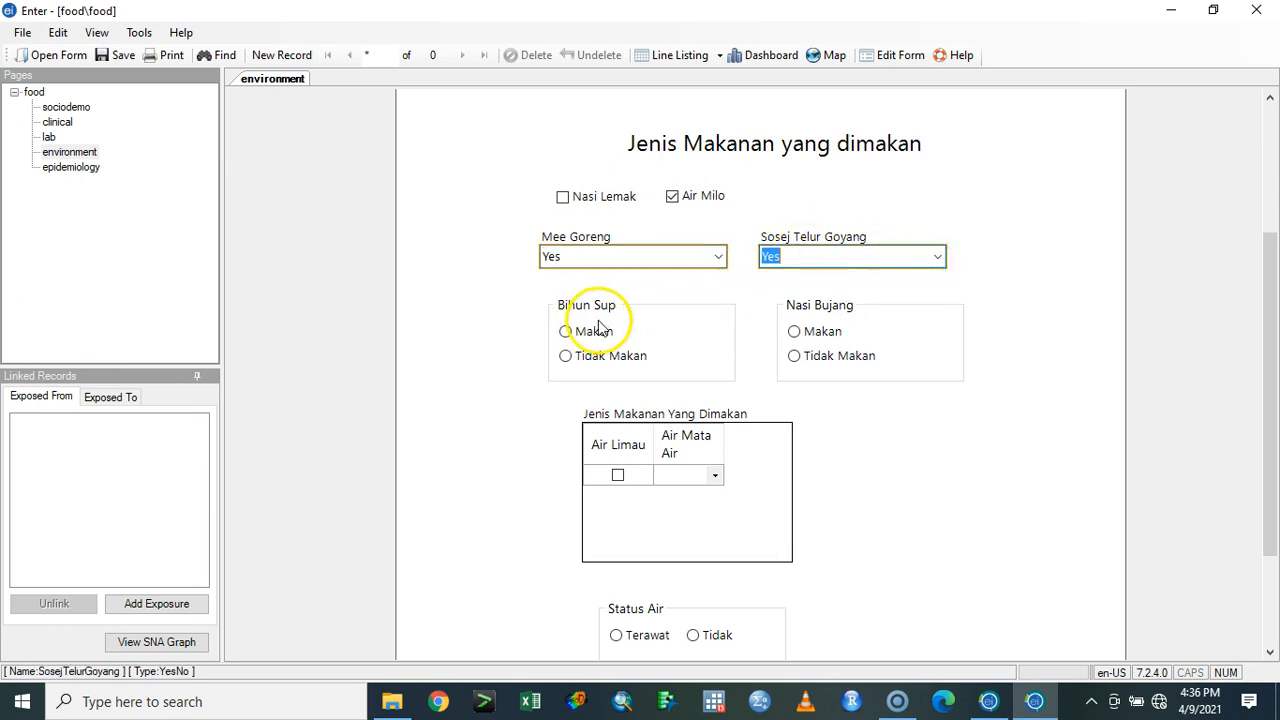
{"action": "left_click", "coordinate": [600, 356]}
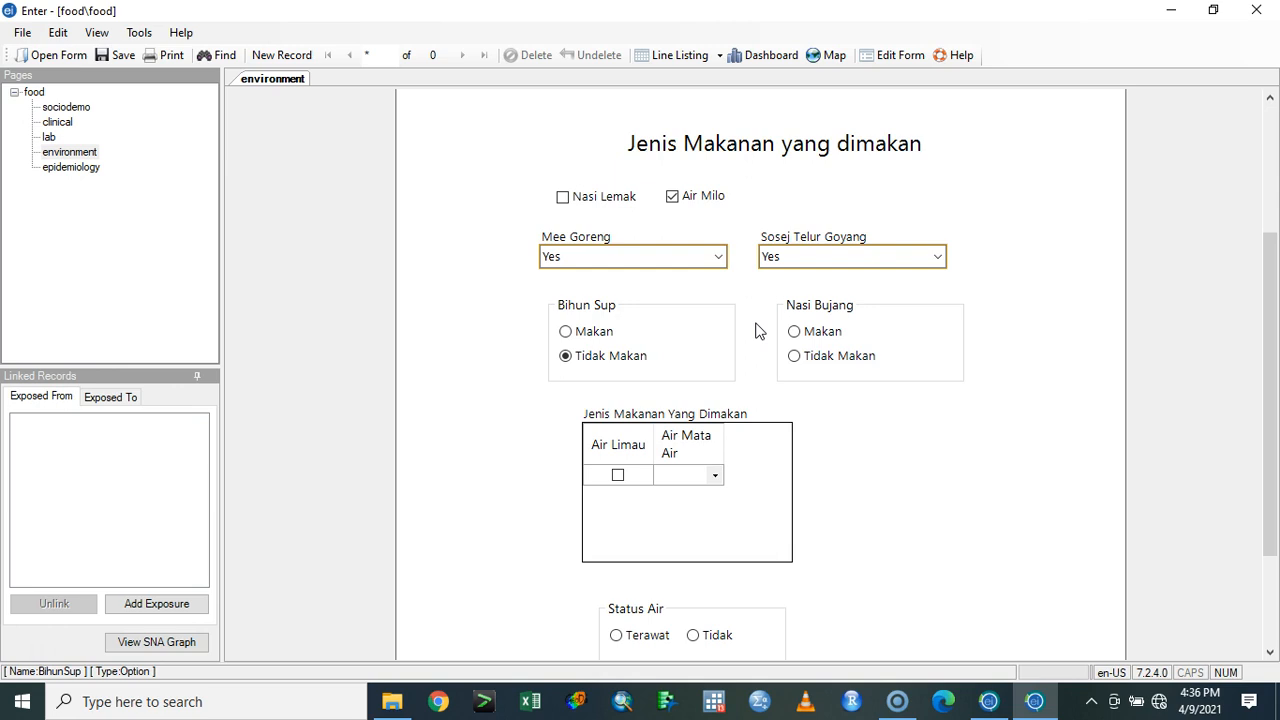
{"action": "left_click", "coordinate": [815, 334]}
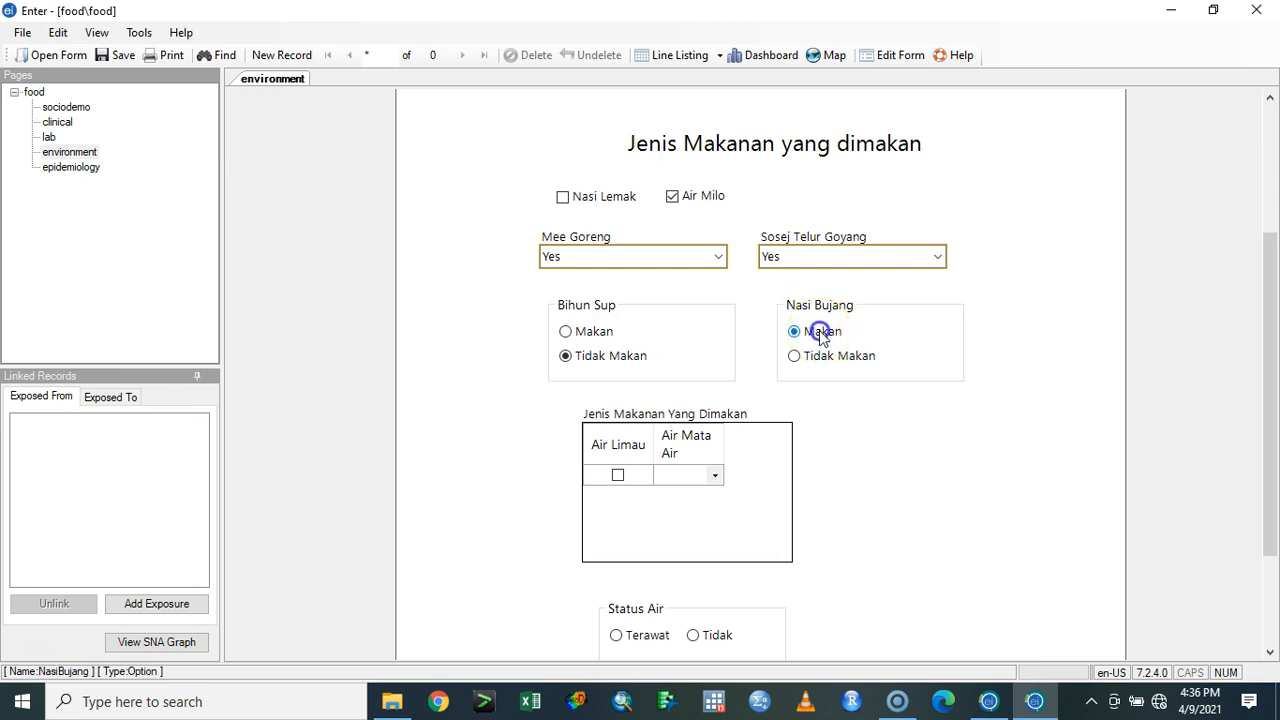
- In the first row of the Jenis Makanan Yang Dimakan grid, tick Air Limau and set Air Mata Air to Yes
{"action": "left_click", "coordinate": [618, 475]}
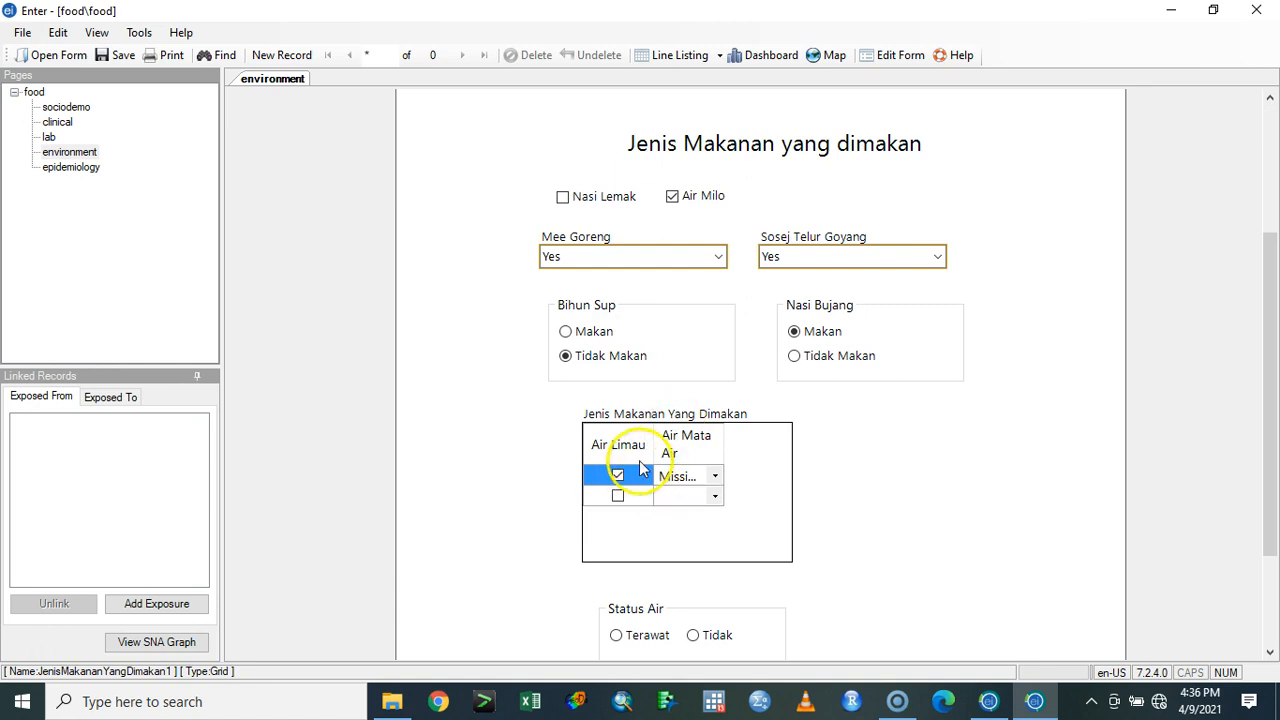
{"action": "left_click", "coordinate": [716, 478]}
{"action": "left_click", "coordinate": [716, 478]}
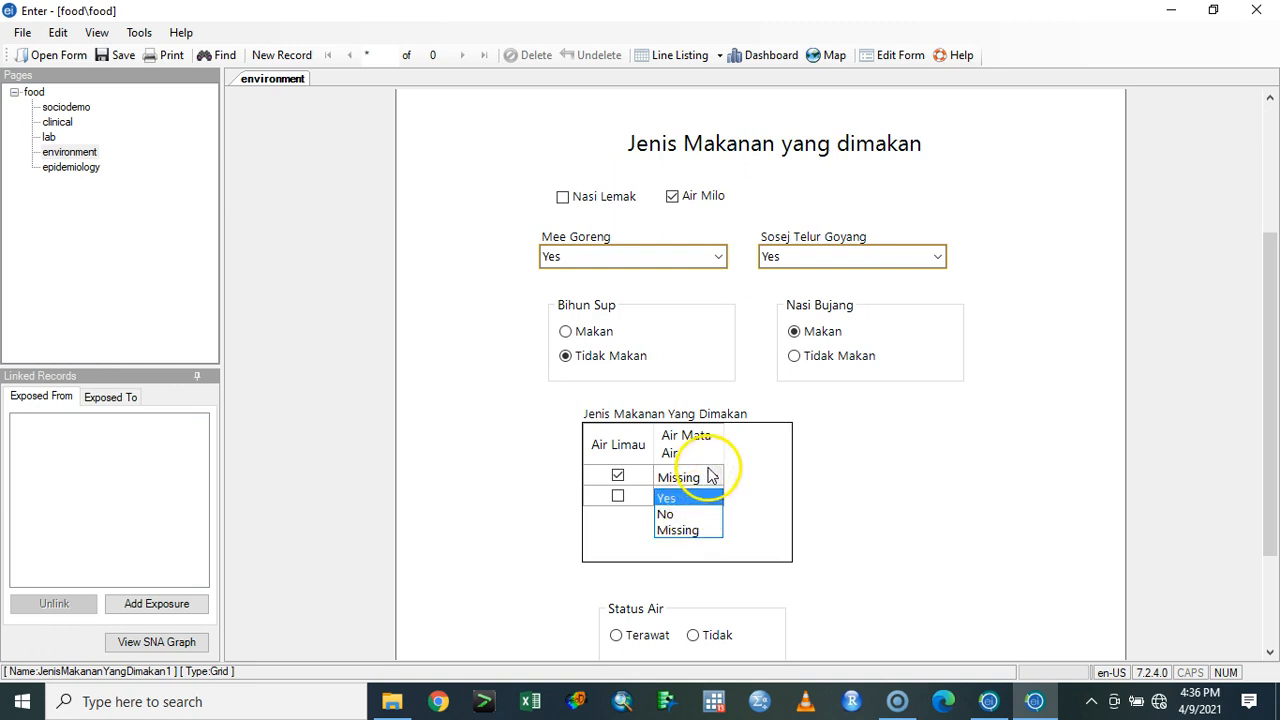
{"action": "left_click", "coordinate": [697, 498]}
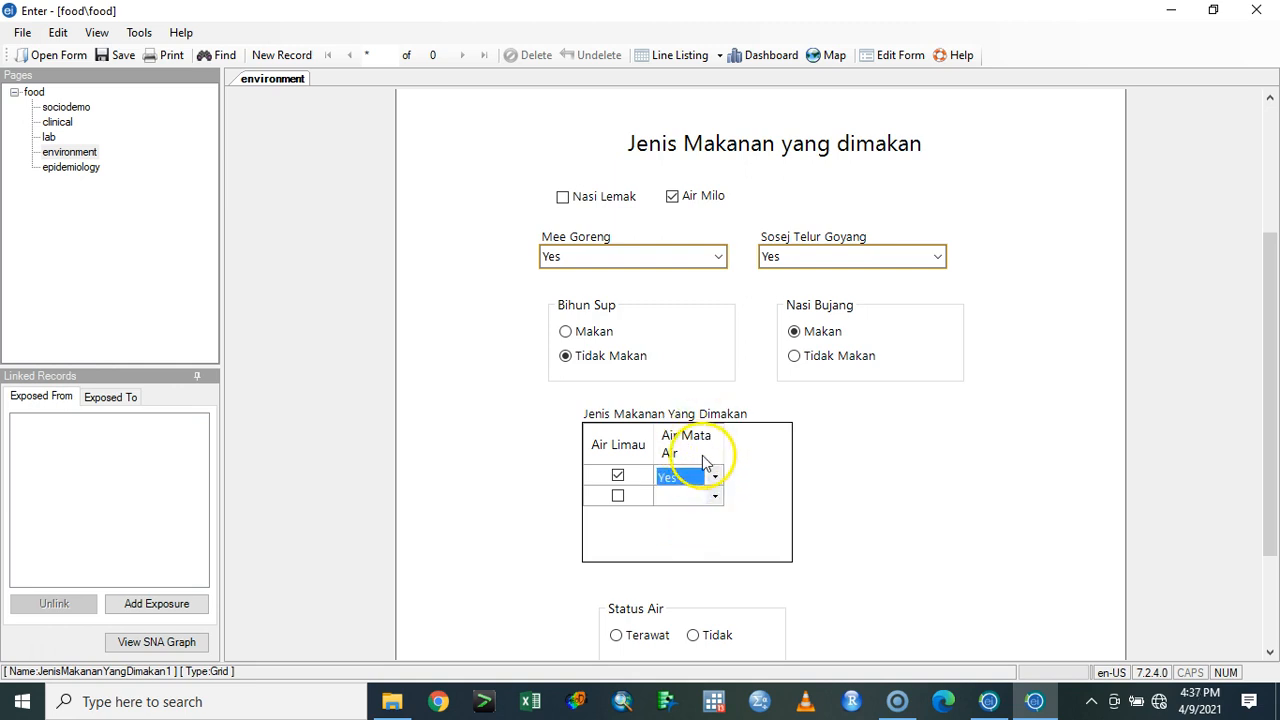
- Select Terawat as the Status Air on the environment page
{"action": "scroll", "coordinate": [754, 492], "scroll_direction": "down", "scroll_amount": 1}
{"action": "scroll", "coordinate": [754, 492], "scroll_direction": "down", "scroll_amount": 1}
{"action": "left_click", "coordinate": [640, 479]}
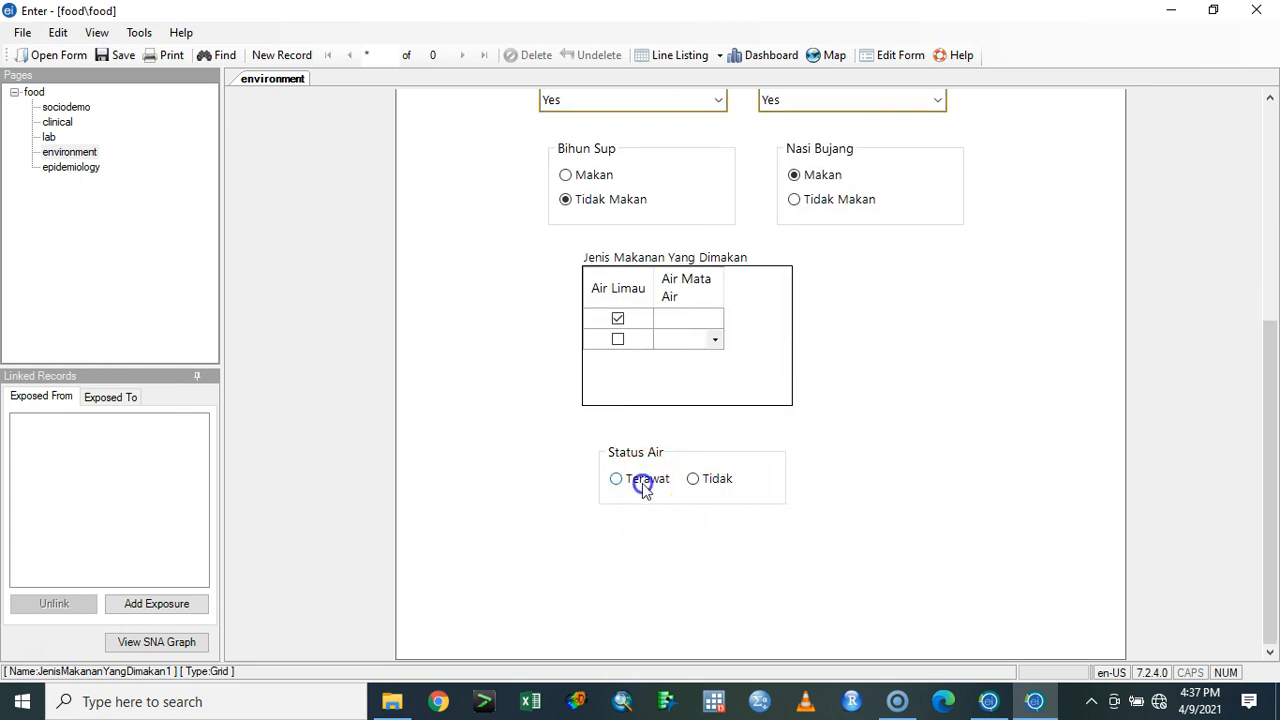
- On the epidemiology page, select Sakit as the Simptom
{"action": "left_click", "coordinate": [78, 167]}
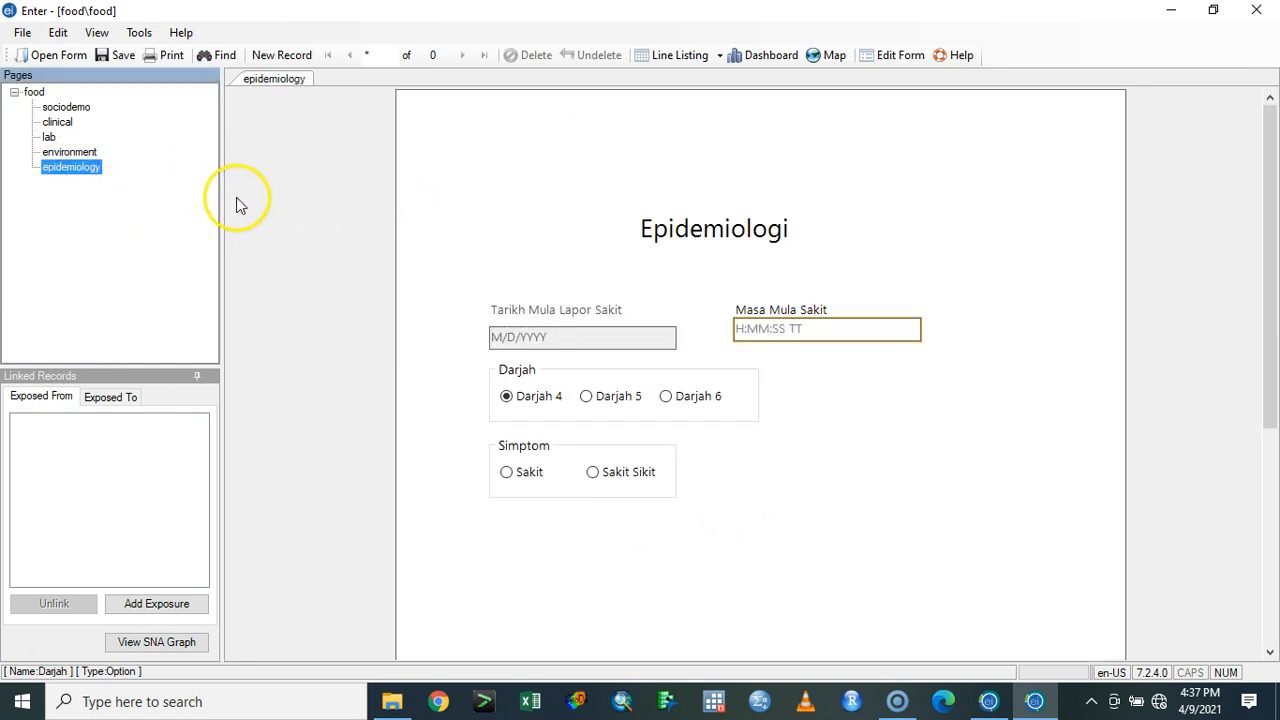
{"action": "left_click", "coordinate": [560, 338]}
{"action": "left_click", "coordinate": [667, 350]}
{"action": "left_click", "coordinate": [585, 340]}
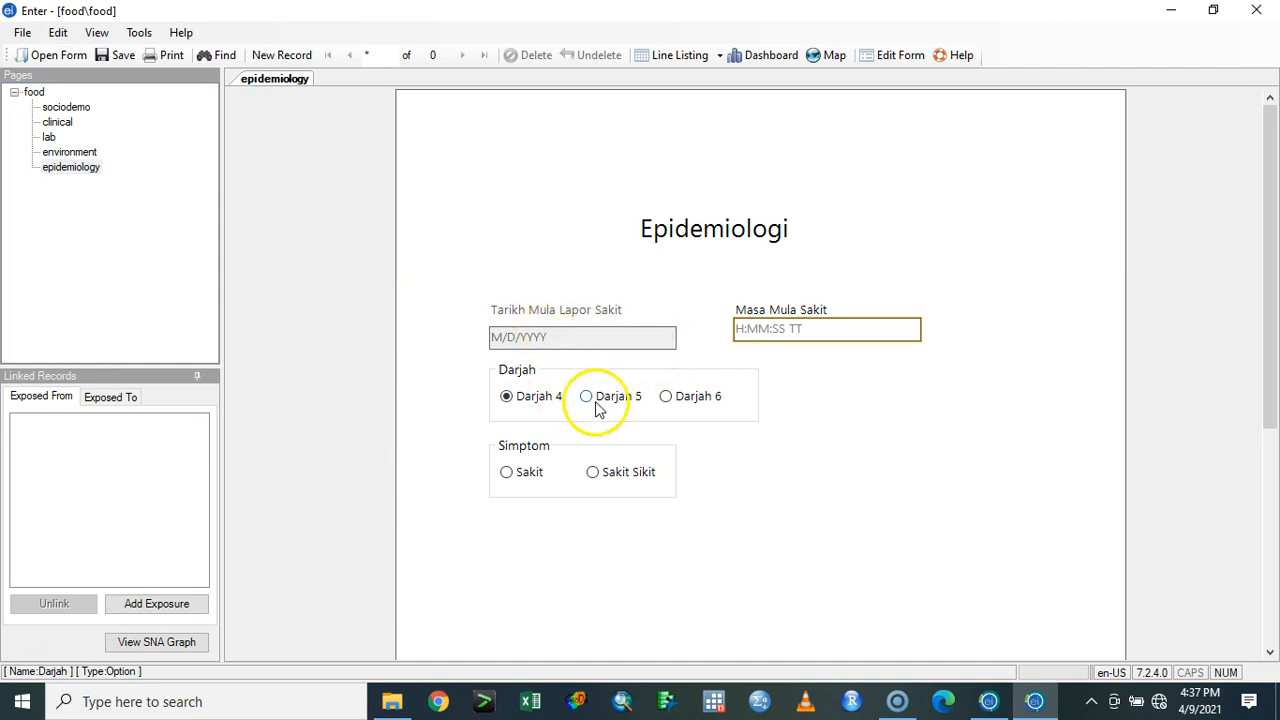
{"action": "left_click", "coordinate": [812, 328]}
{"action": "left_click", "coordinate": [821, 328]}
{"action": "left_click", "coordinate": [748, 333]}
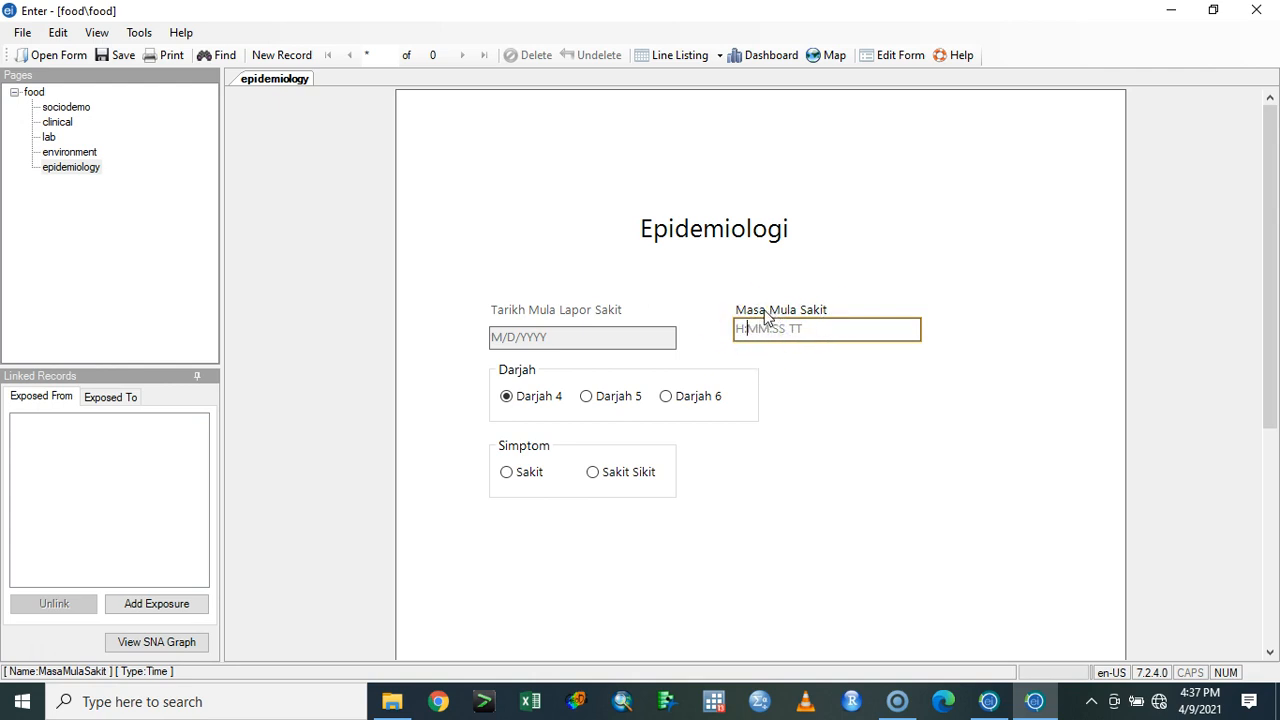
{"action": "left_click", "coordinate": [521, 474]}
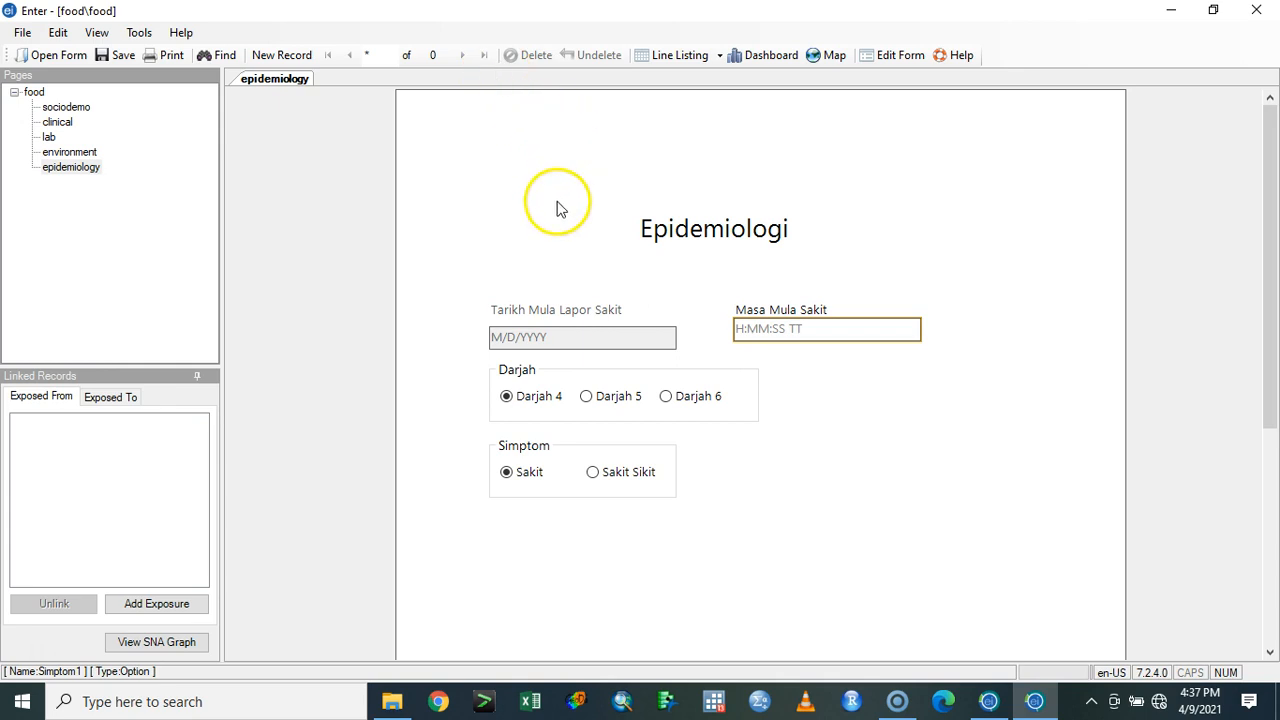
- Try to start a new record and to enter 9 as the Masa Mula Sakit
{"action": "left_click", "coordinate": [283, 55]}
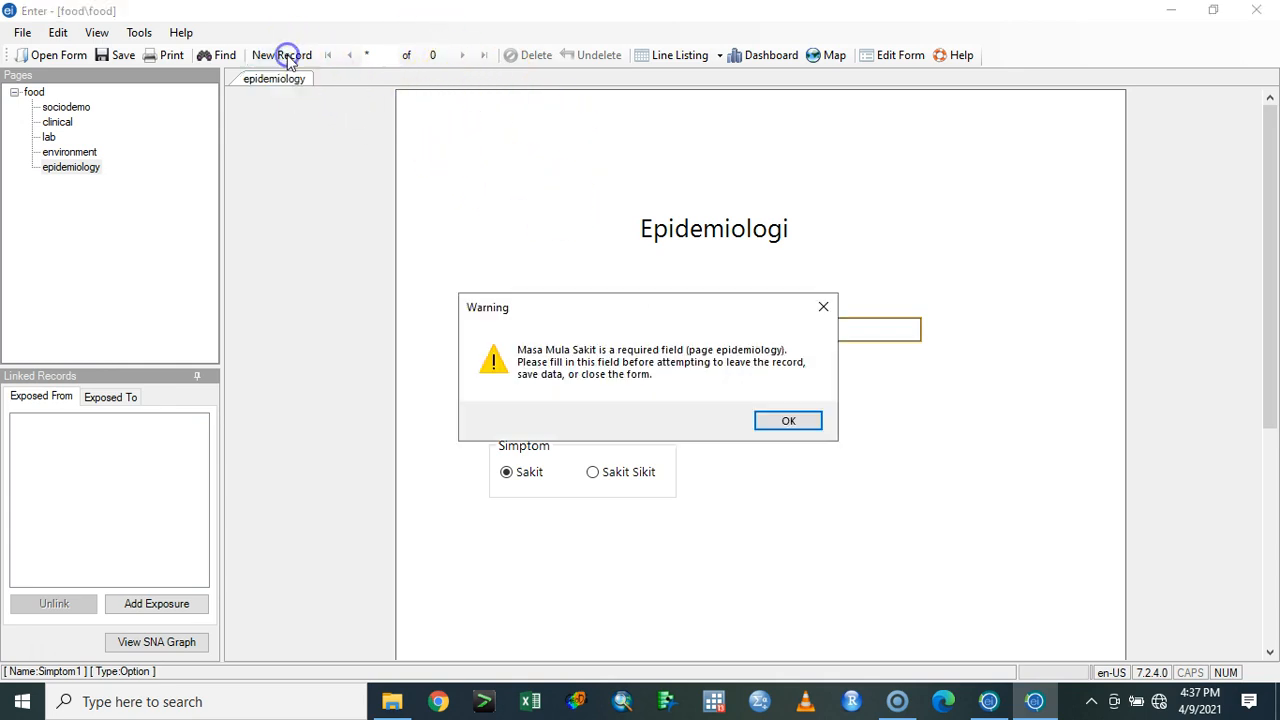
{"action": "left_click", "coordinate": [785, 425]}
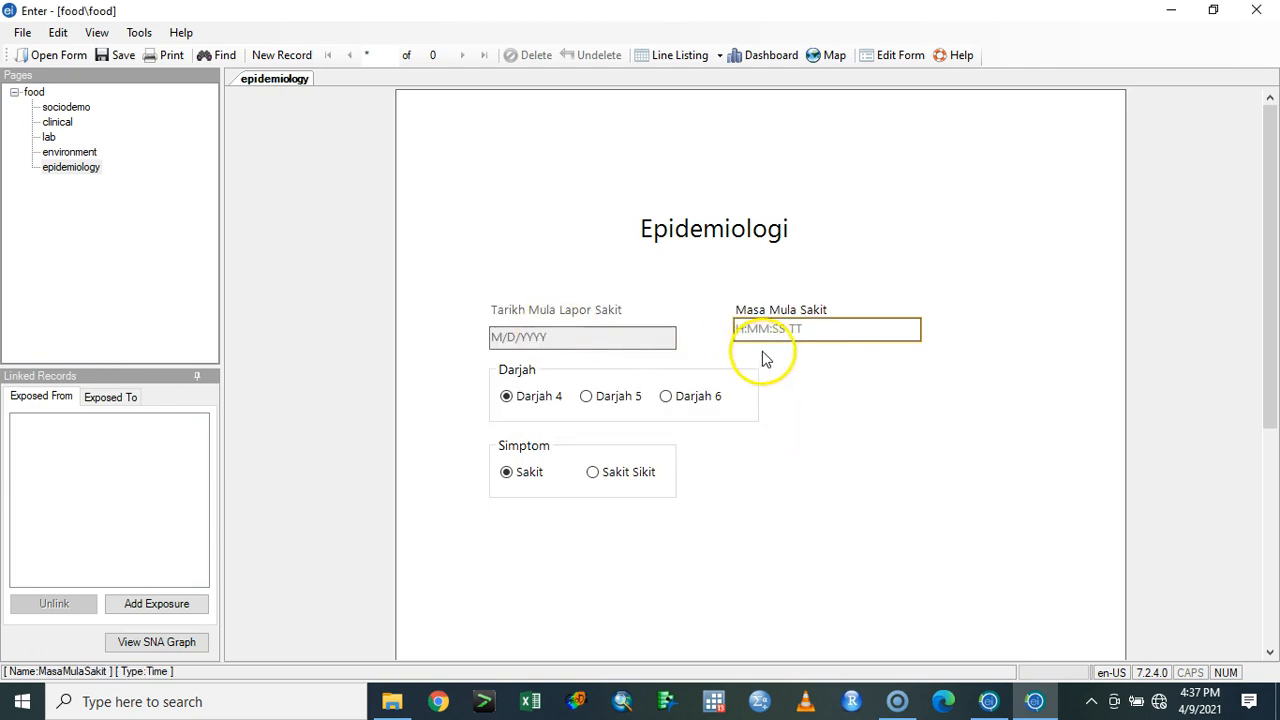
{"action": "left_click", "coordinate": [831, 334]}
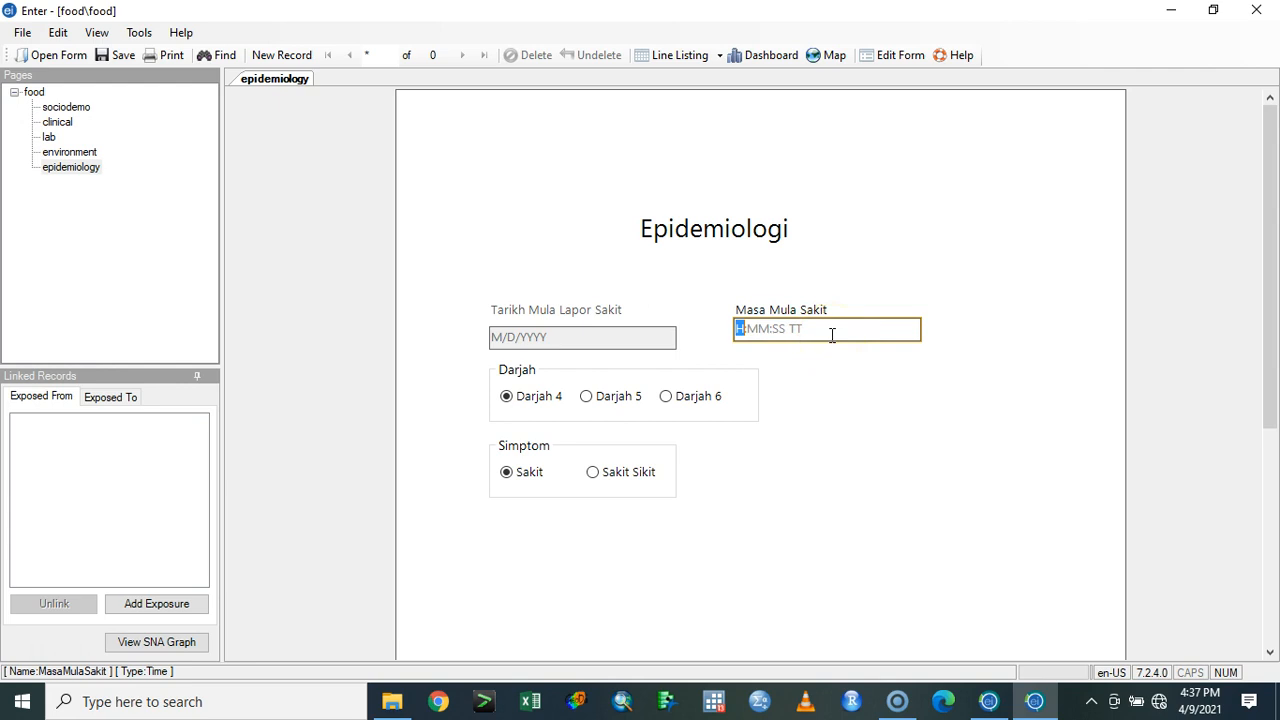
{"action": "type", "text": "9"}
{"action": "key", "text": "Return"}
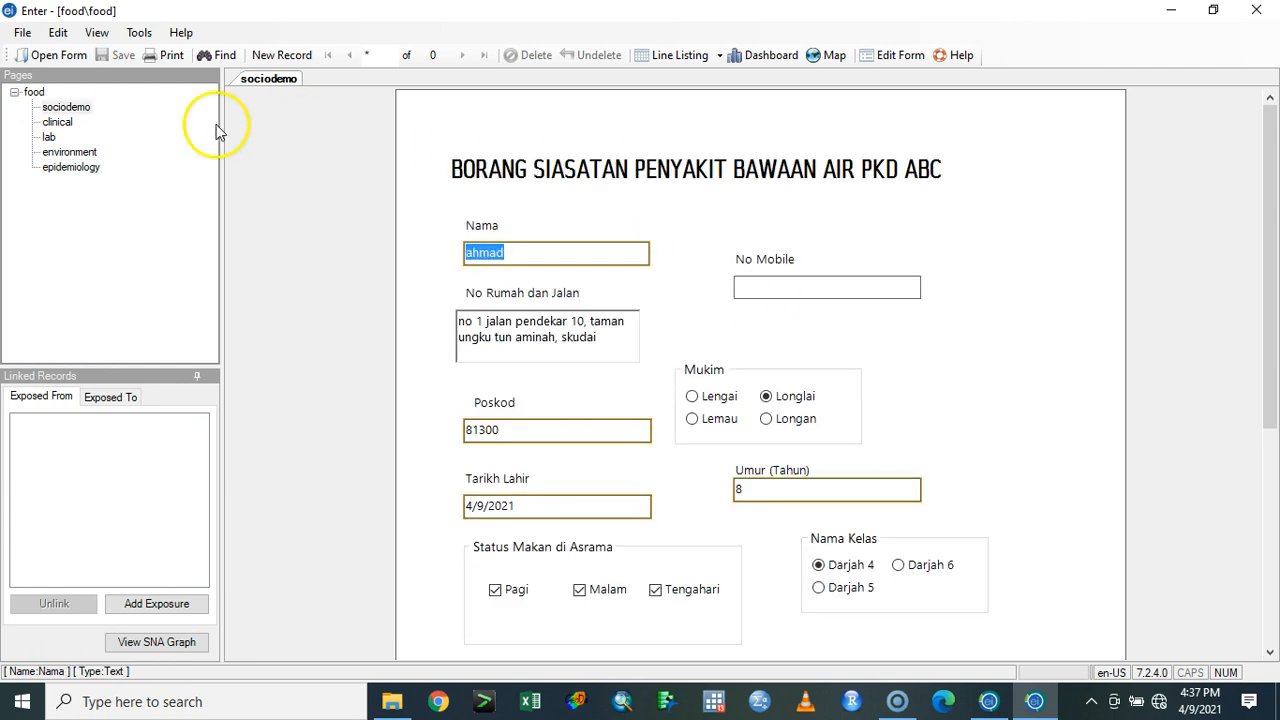
- Return to the epidemiology page and set Masa Mula Sakit to 9:10:00
{"action": "left_click", "coordinate": [84, 171]}
{"action": "left_click", "coordinate": [84, 170]}
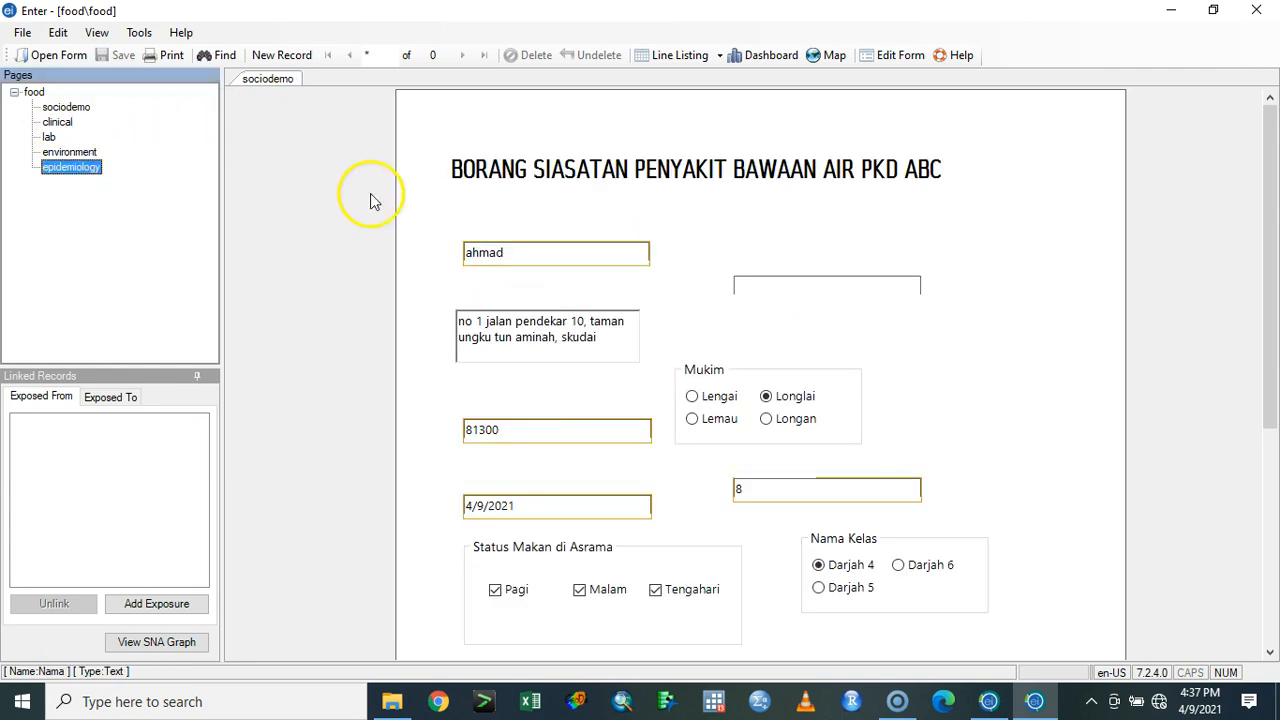
{"action": "left_click", "coordinate": [760, 335]}
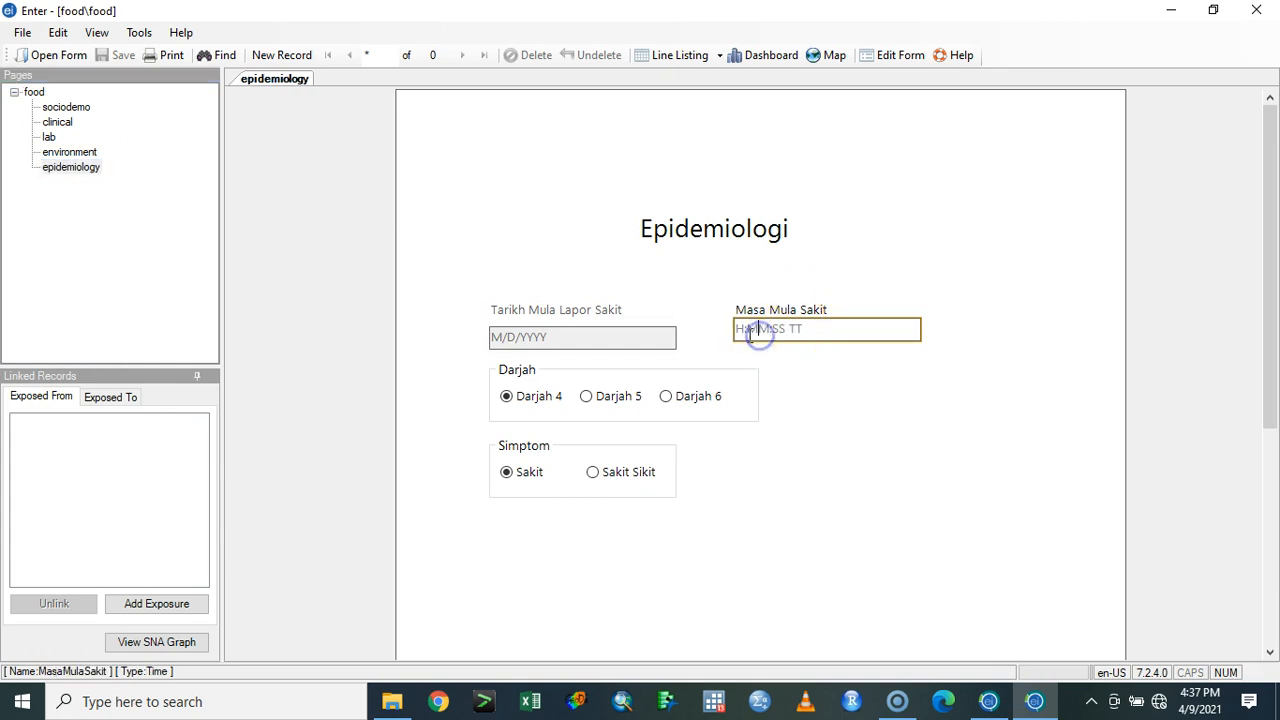
{"action": "type", "text": "9:10:00"}
{"action": "key", "text": "Return"}
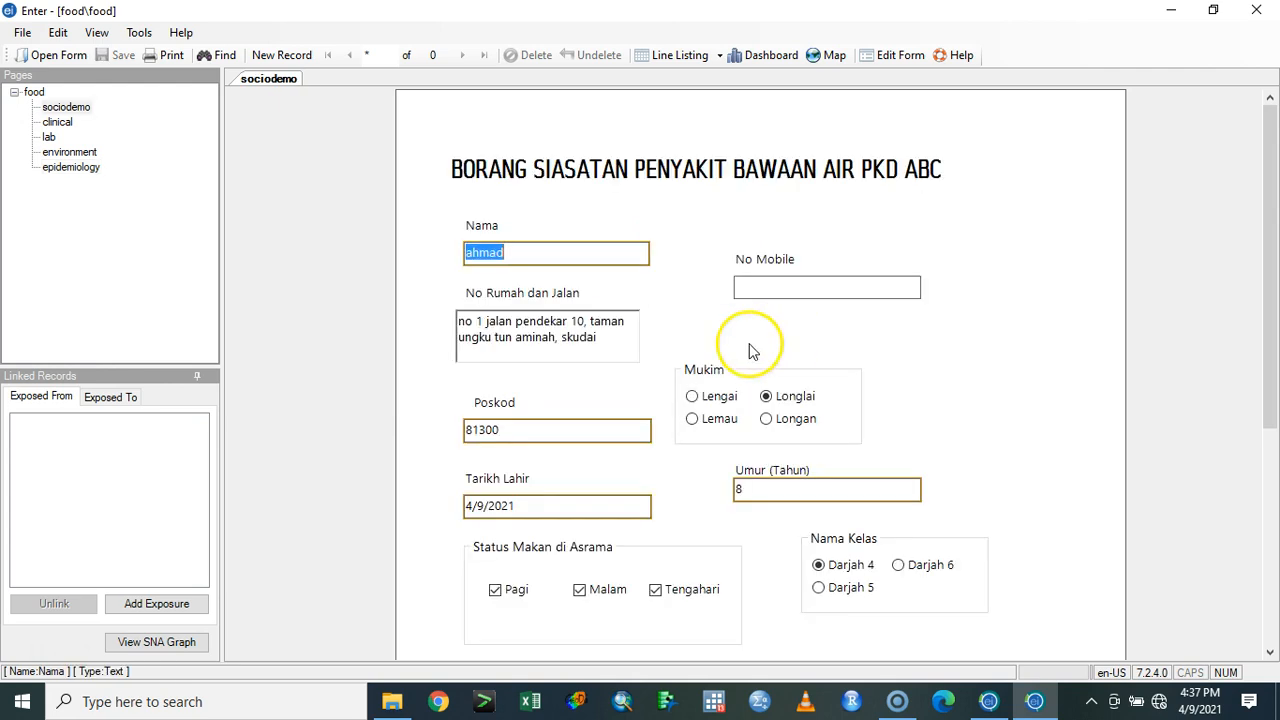
- Start a new record, go back to view the first patient record, and return to a blank new record
{"action": "left_click", "coordinate": [284, 55]}
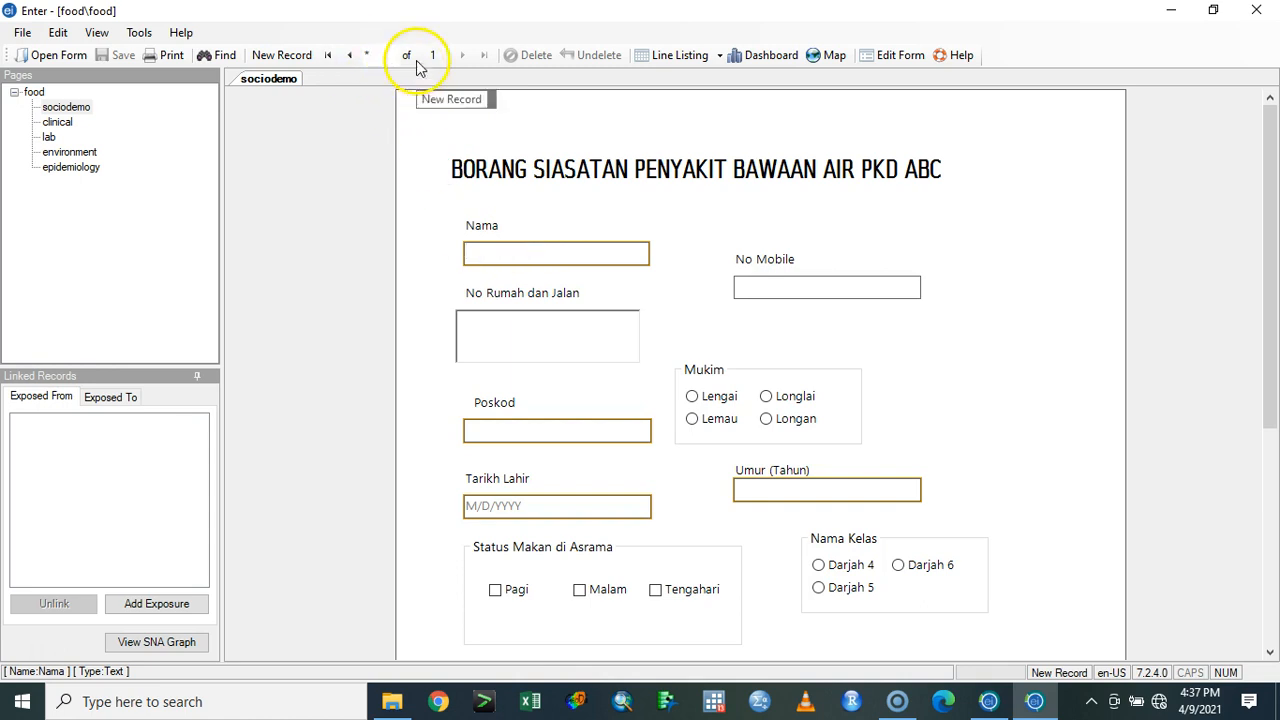
{"action": "left_click", "coordinate": [350, 55]}
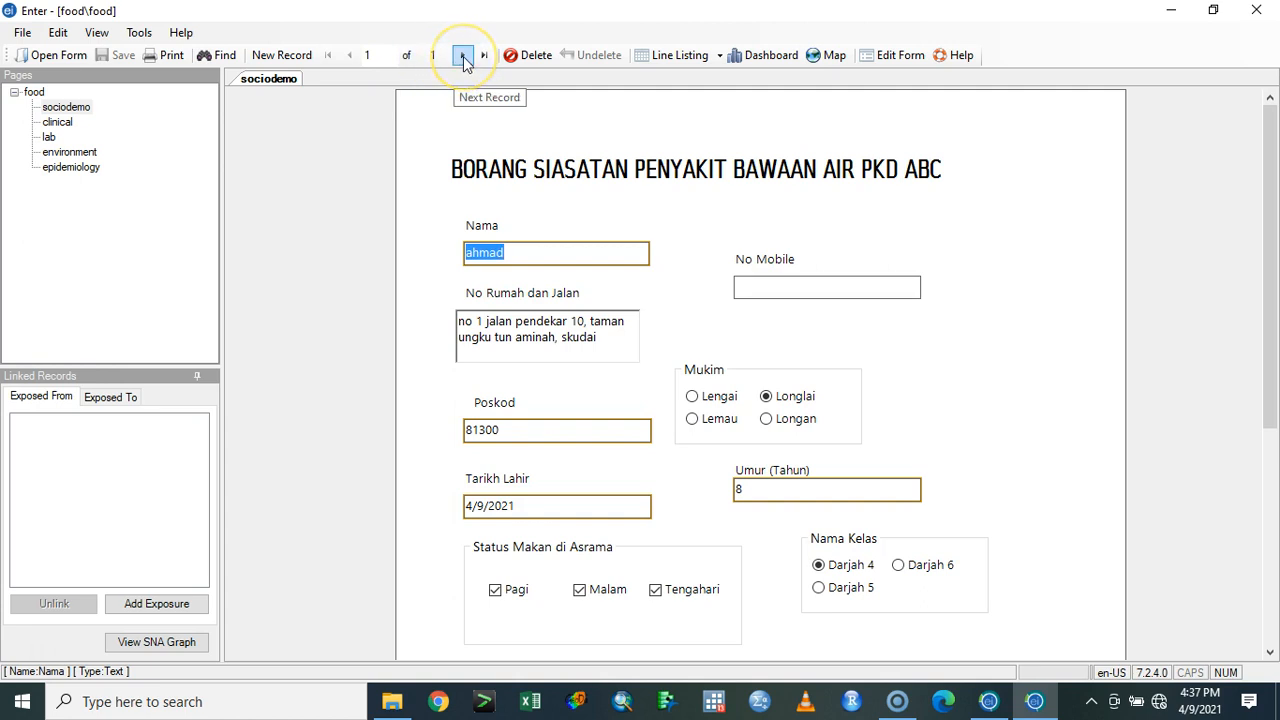
{"action": "left_click", "coordinate": [287, 53]}
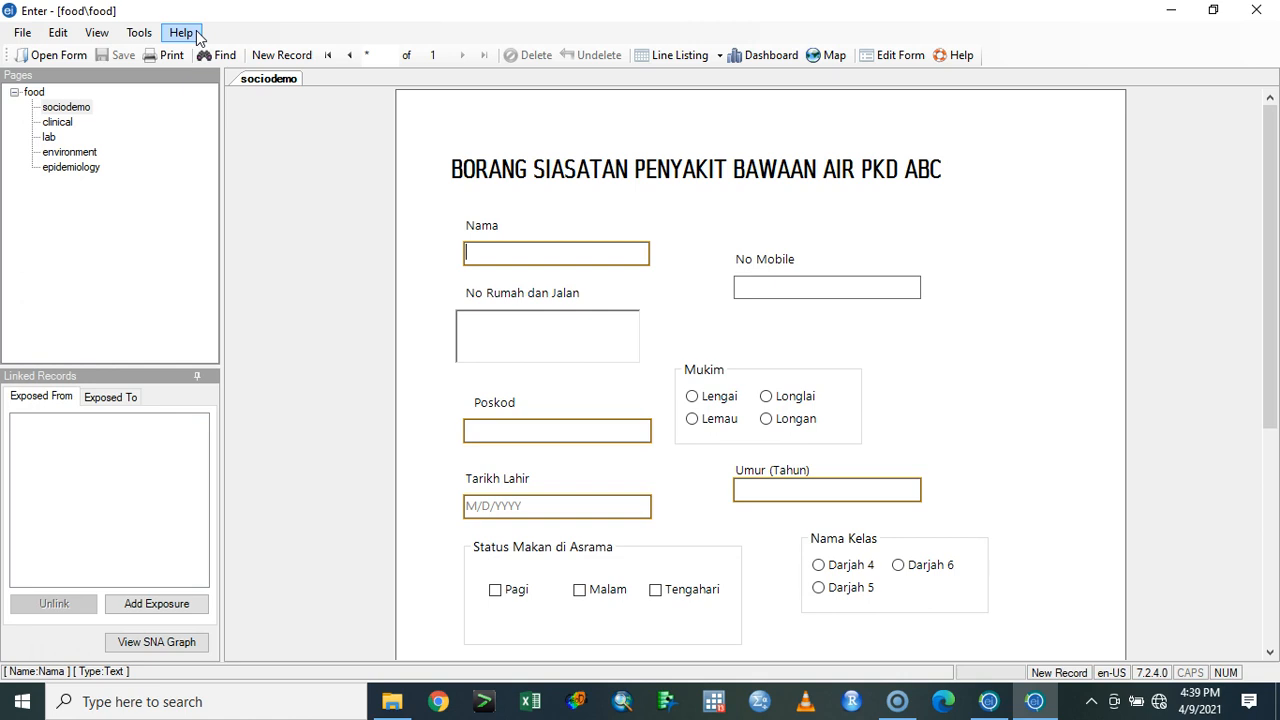
- Close the data entry window without saving changes to the blank record
{"action": "left_click", "coordinate": [22, 32]}
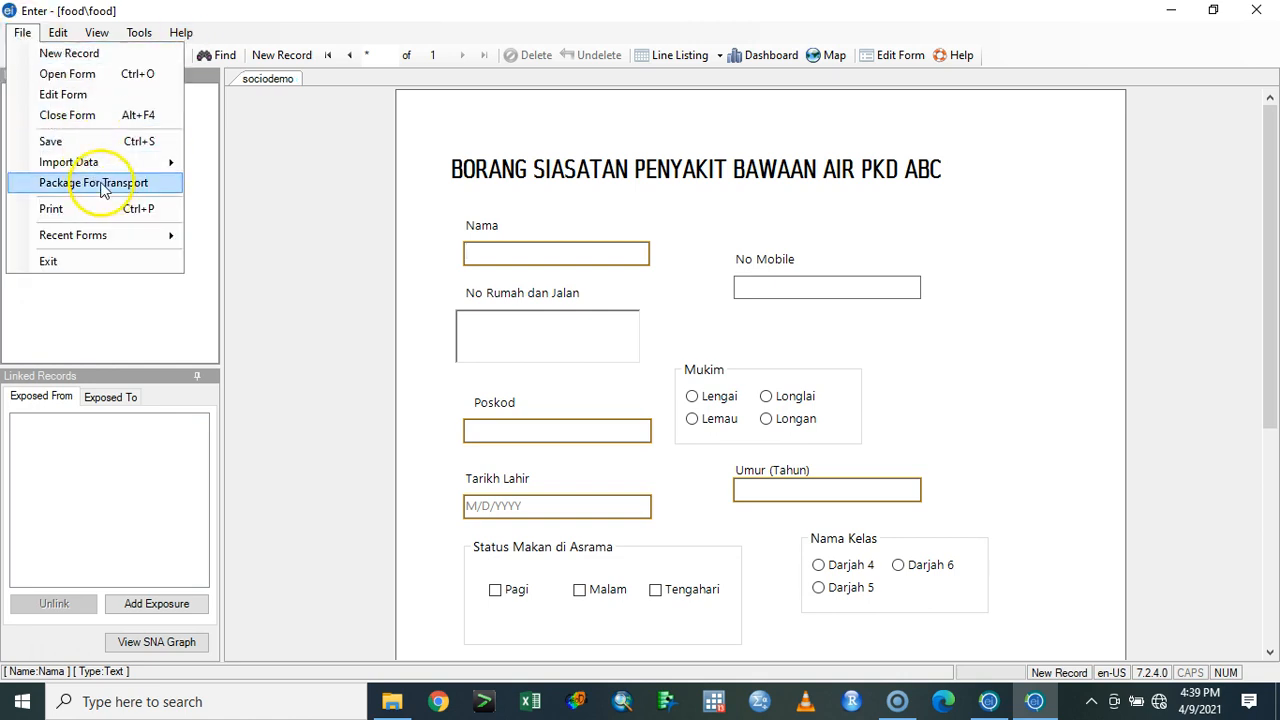
{"action": "left_click", "coordinate": [245, 155]}
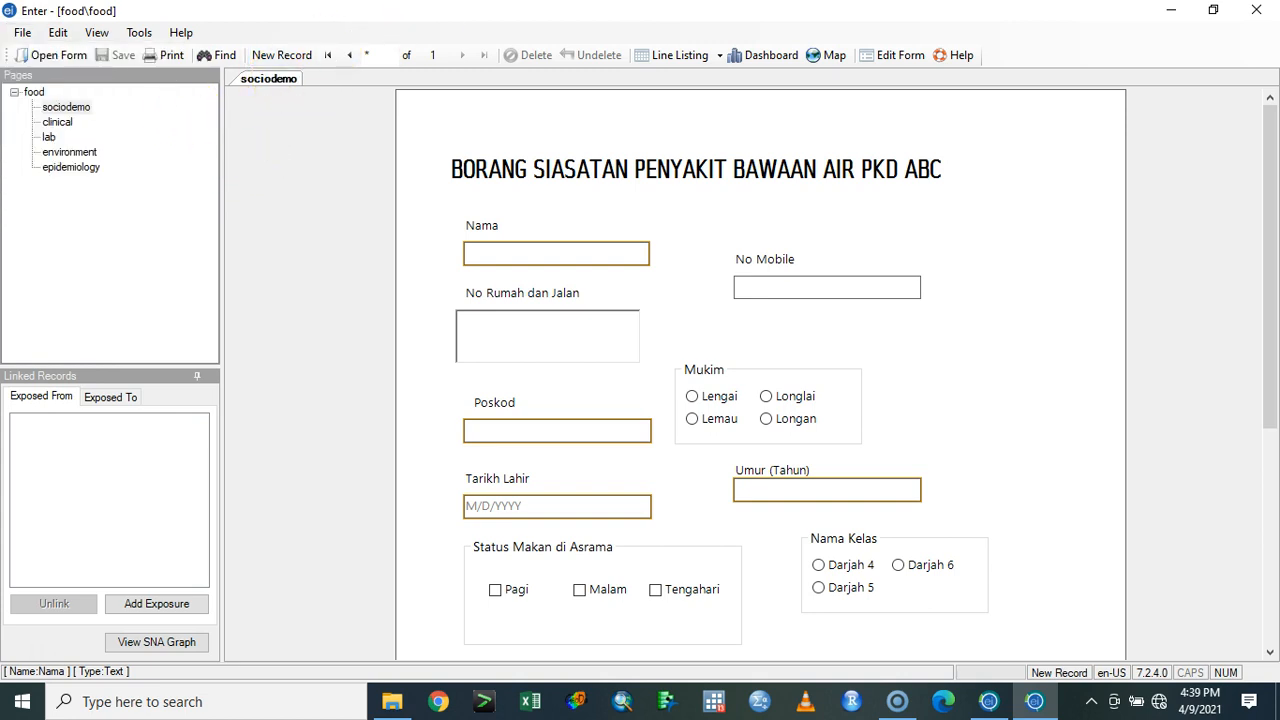
{"action": "left_click", "coordinate": [1254, 10]}
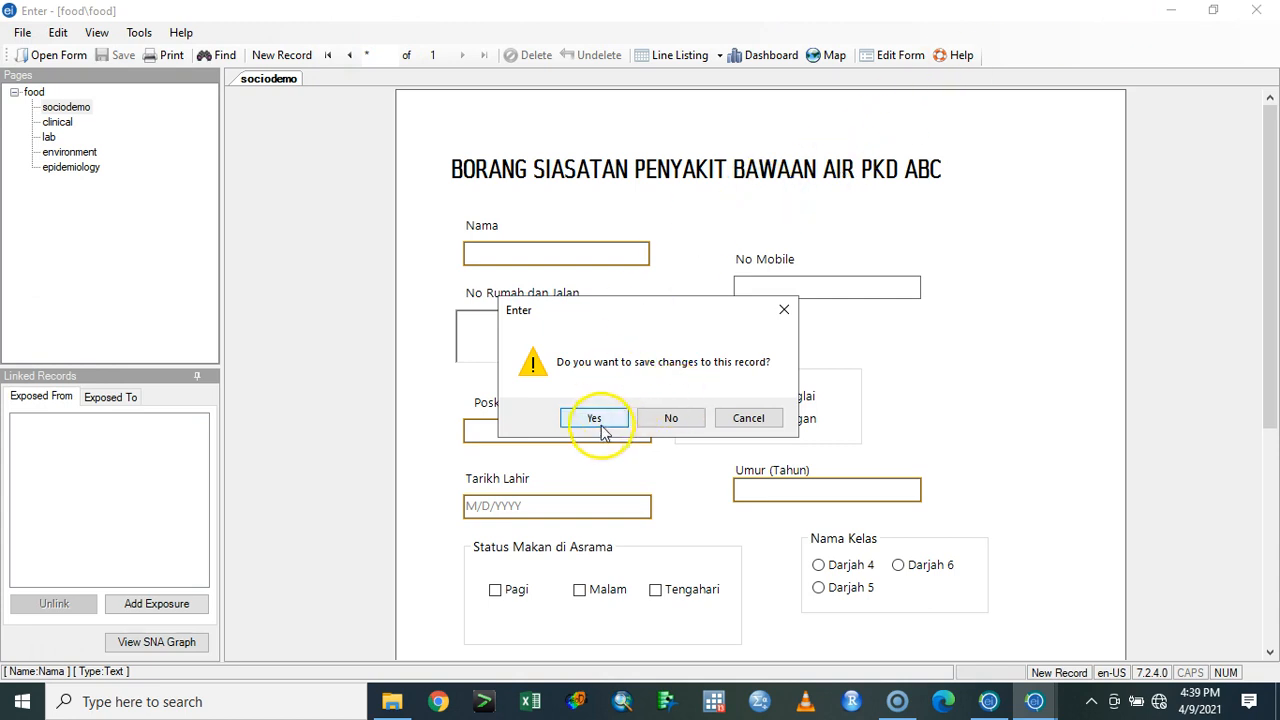
{"action": "left_click", "coordinate": [672, 418]}
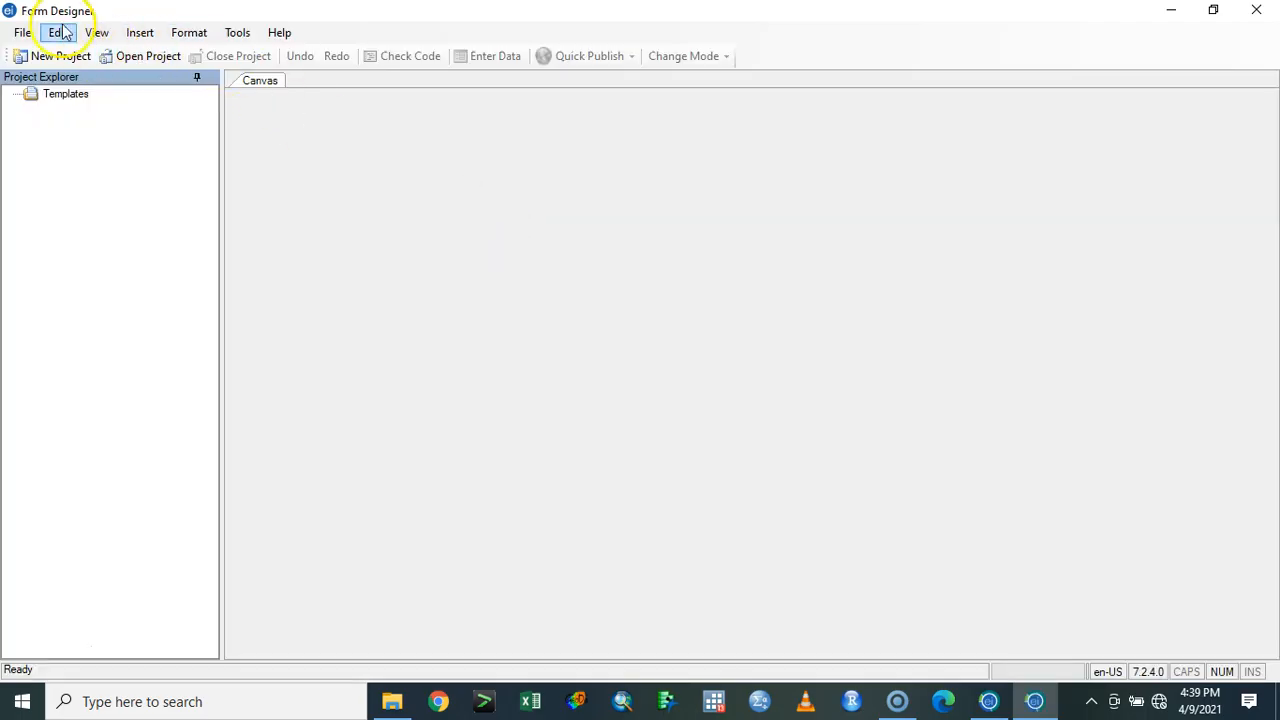
- Open the recent food project in Form Designer
{"action": "left_click", "coordinate": [26, 31]}
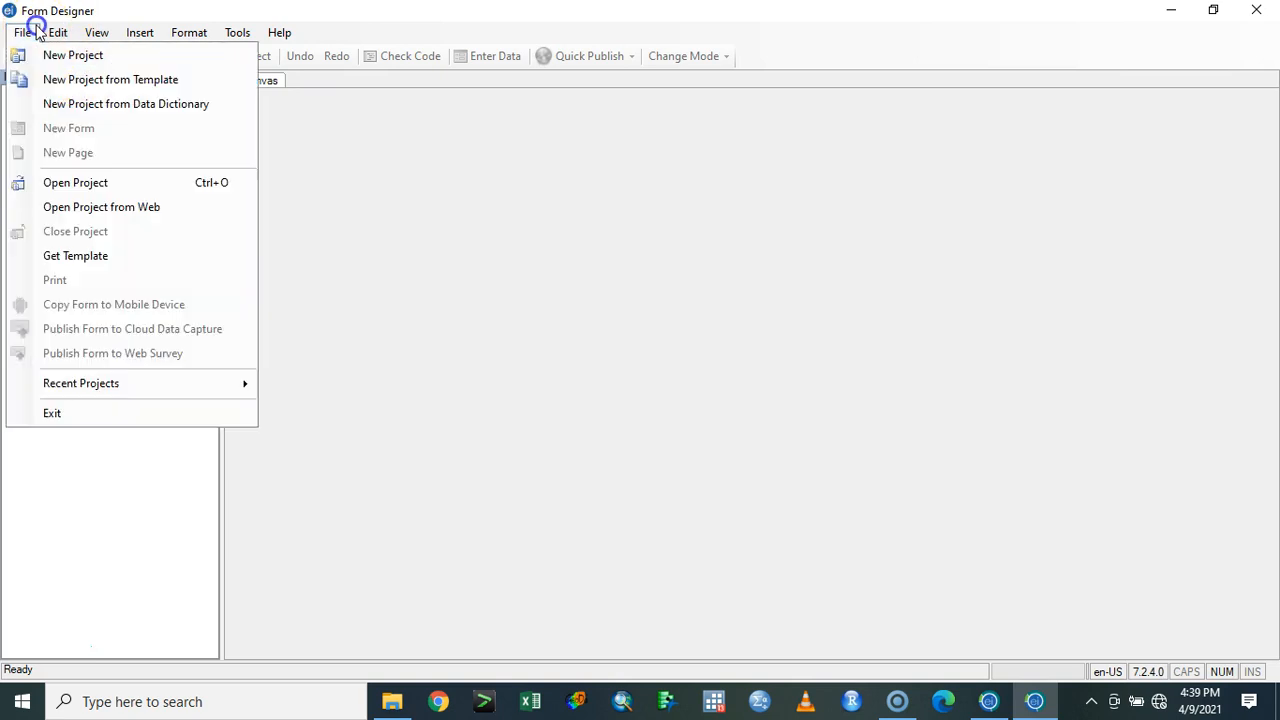
{"action": "mouse_move", "coordinate": [189, 385]}
{"action": "left_click", "coordinate": [324, 388]}
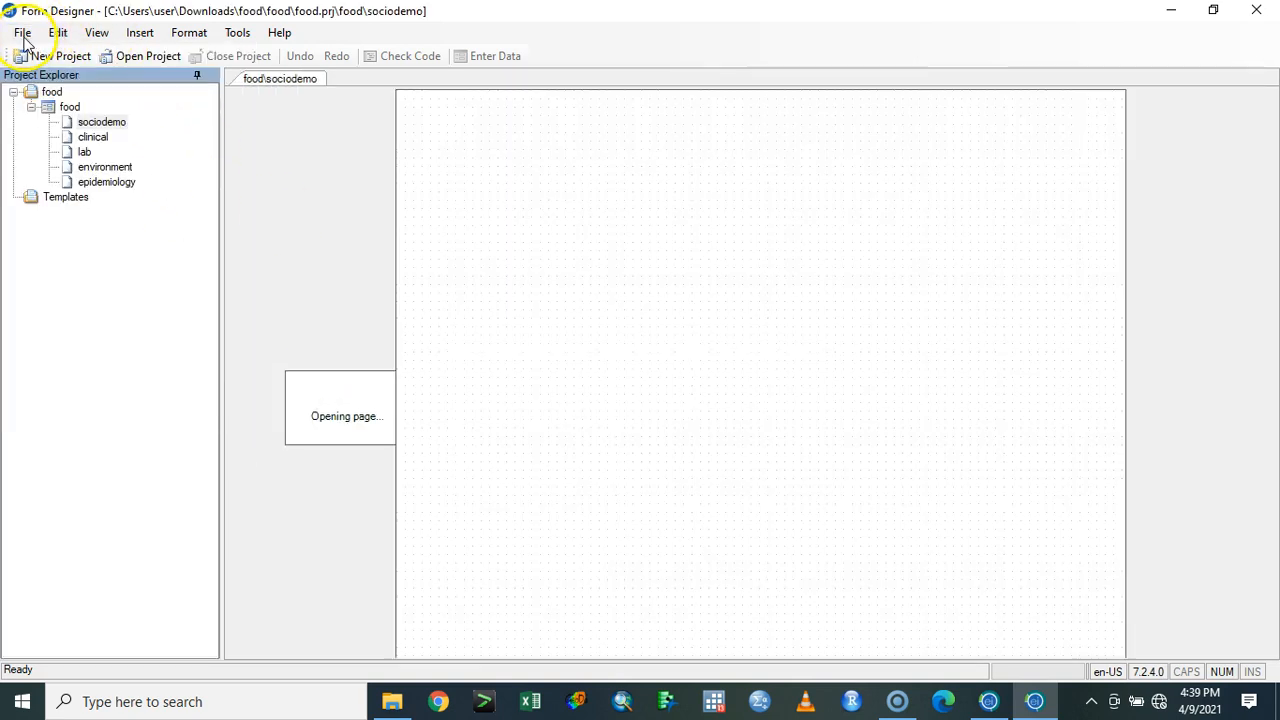
- Examine the Web Survey options for publishing the food form, proceeding despite the unsupported field types, and cancel without applying settings
{"action": "left_click", "coordinate": [22, 34]}
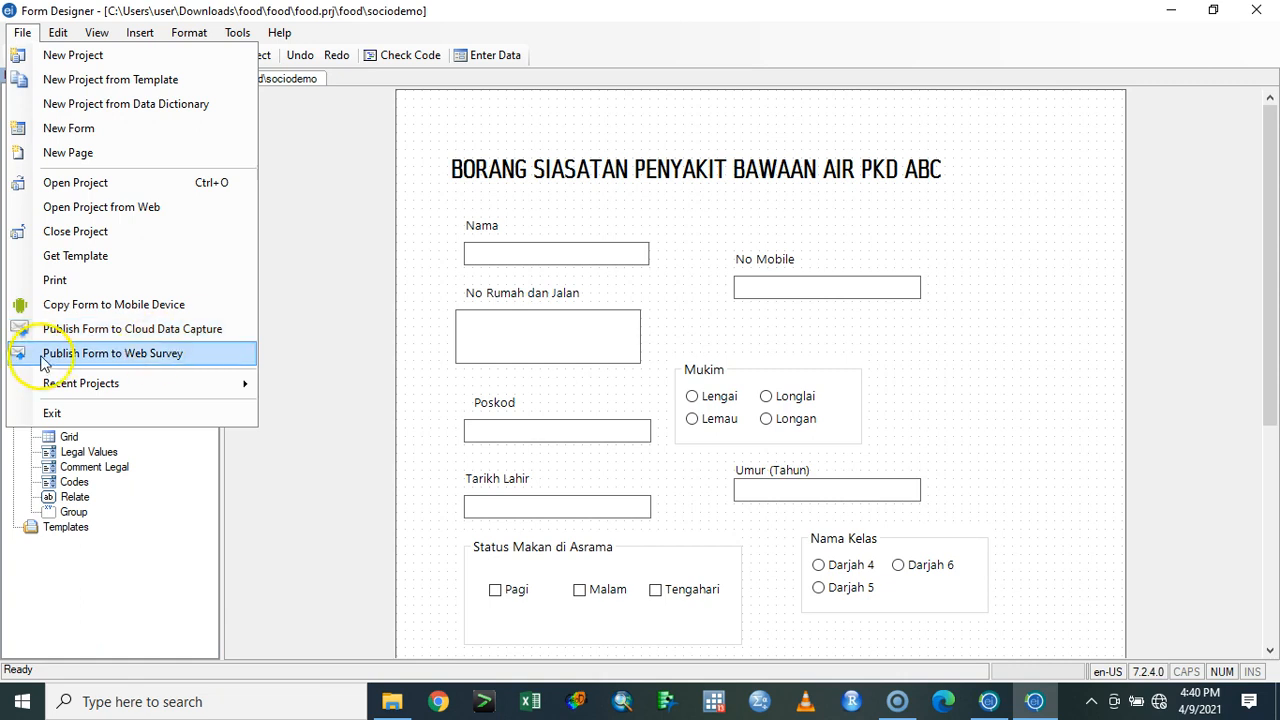
{"action": "left_click", "coordinate": [110, 353]}
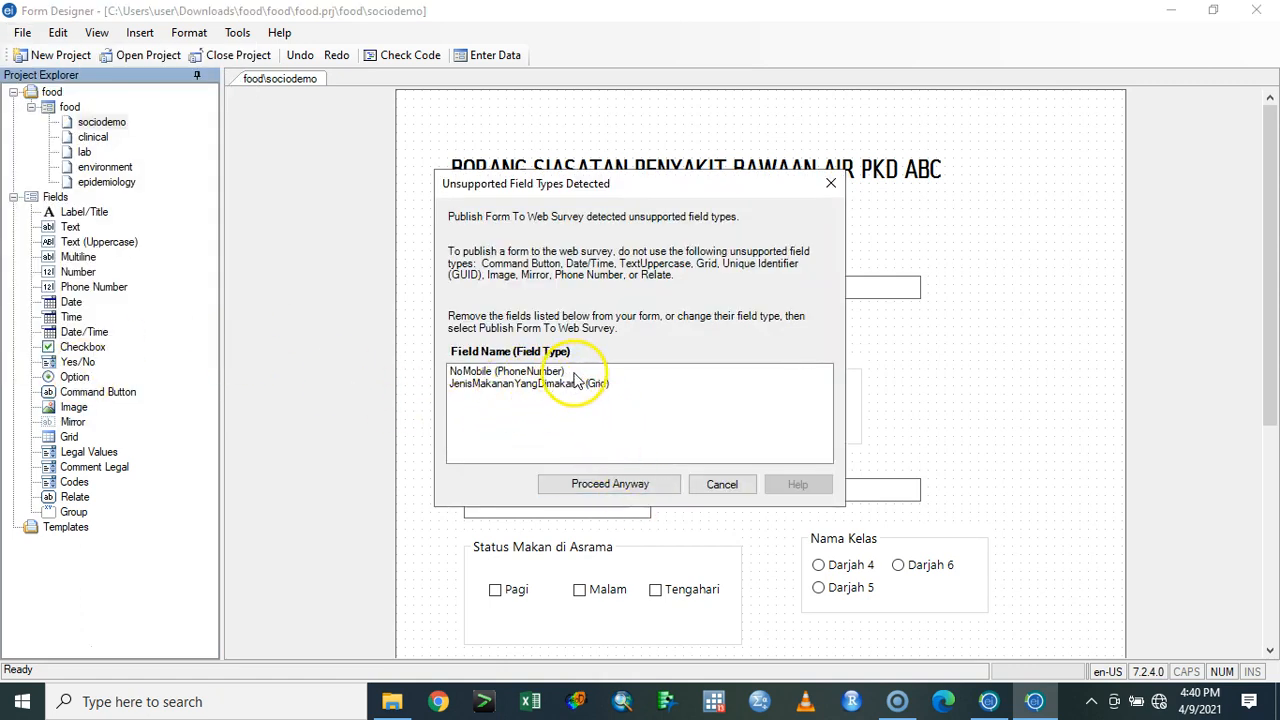
{"action": "left_click", "coordinate": [648, 486]}
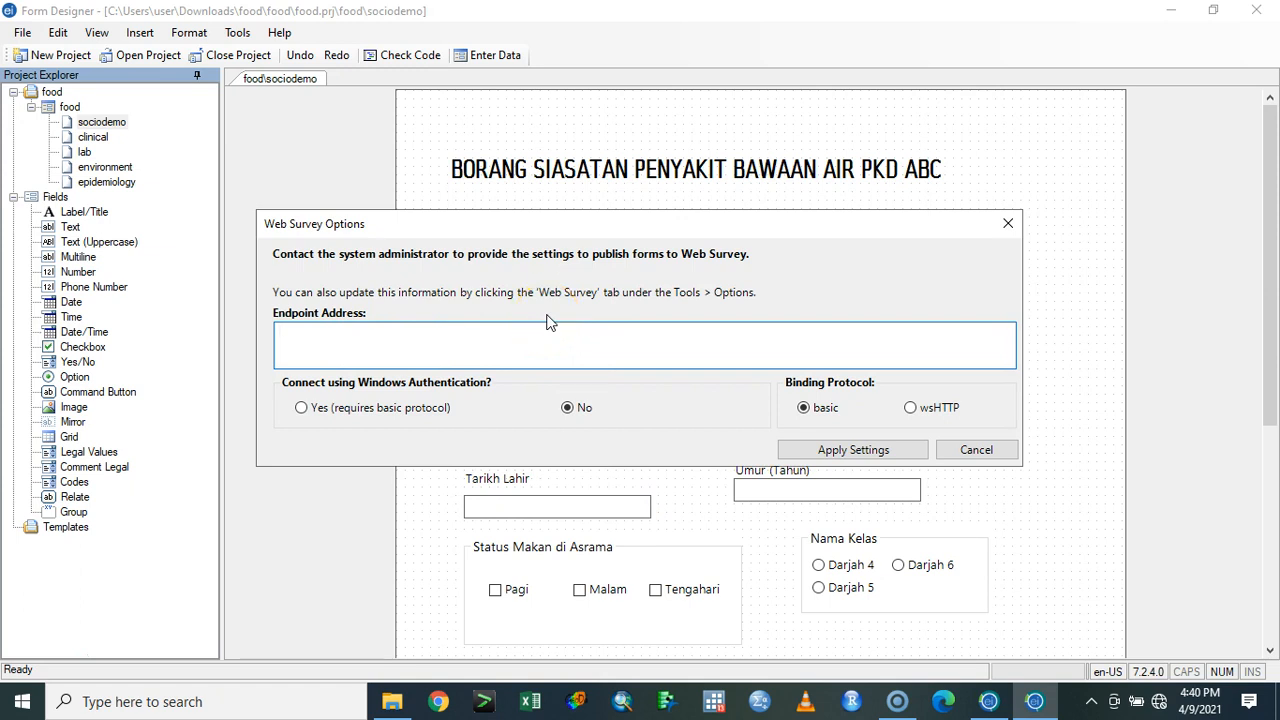
{"action": "left_click", "coordinate": [974, 450]}
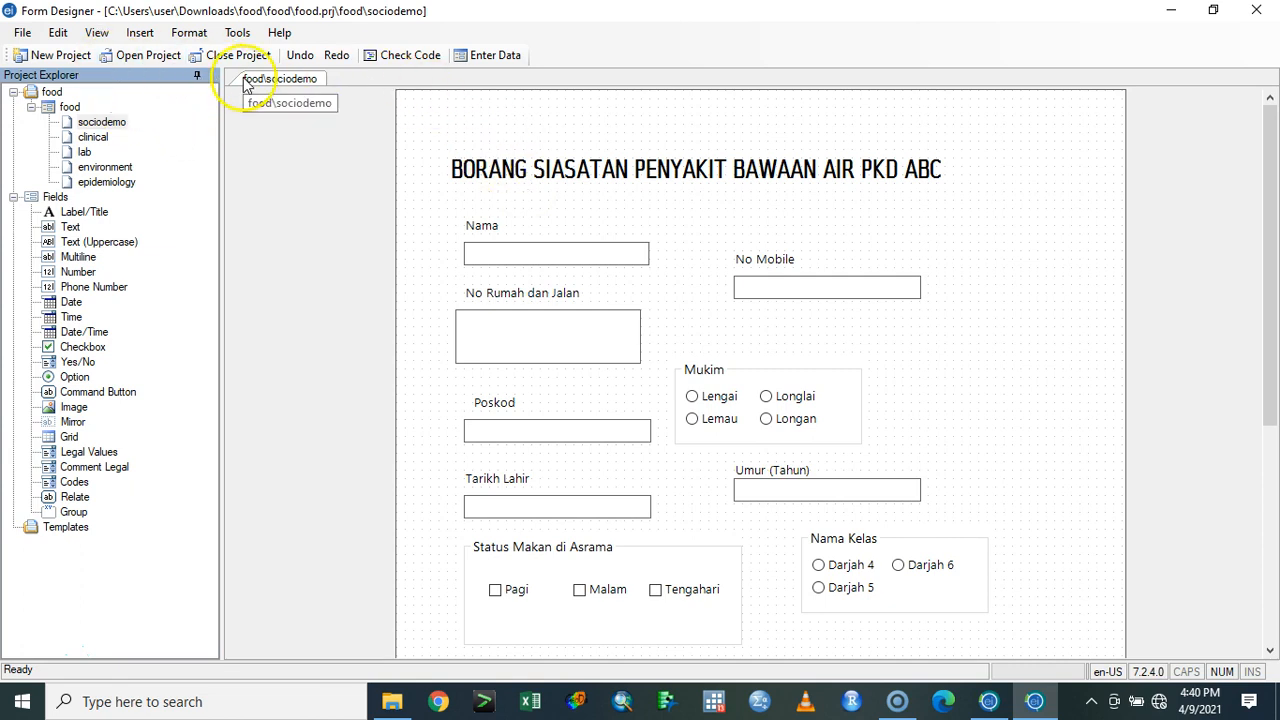
- Try to copy the form to a mobile device under the name food, proceeding despite the unsupported field types
{"action": "left_click", "coordinate": [22, 32]}
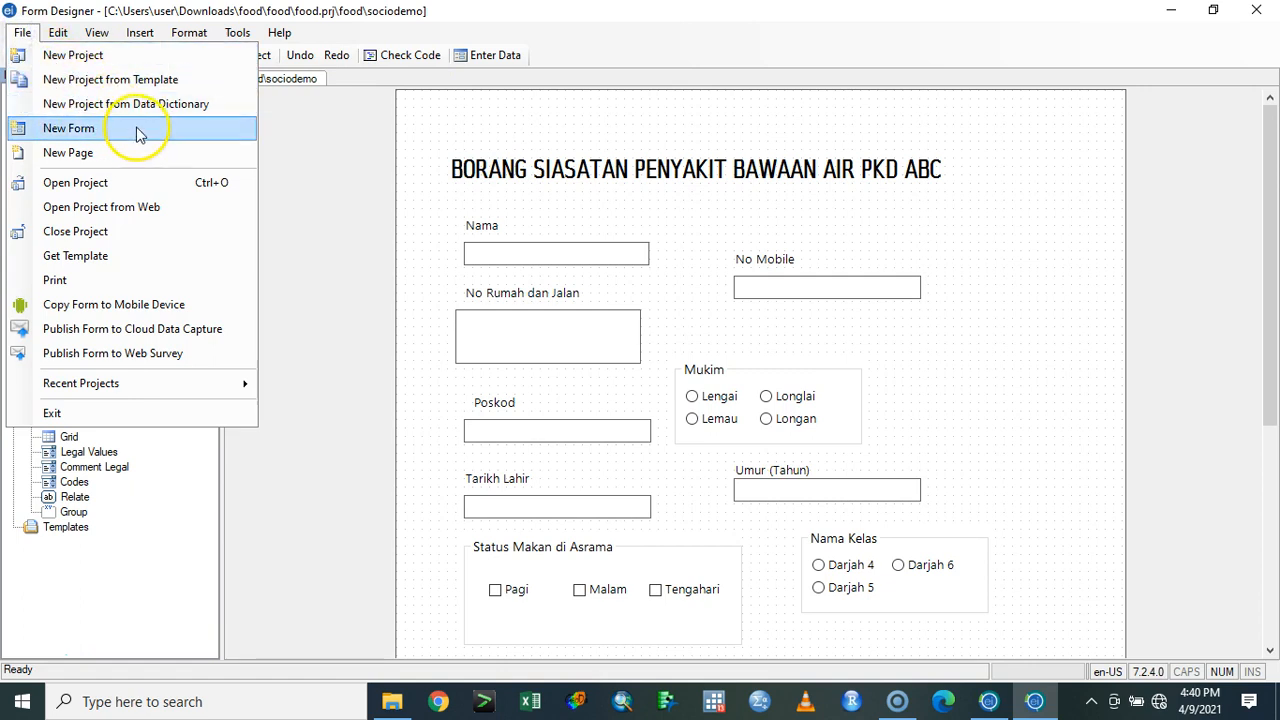
{"action": "left_click", "coordinate": [218, 315]}
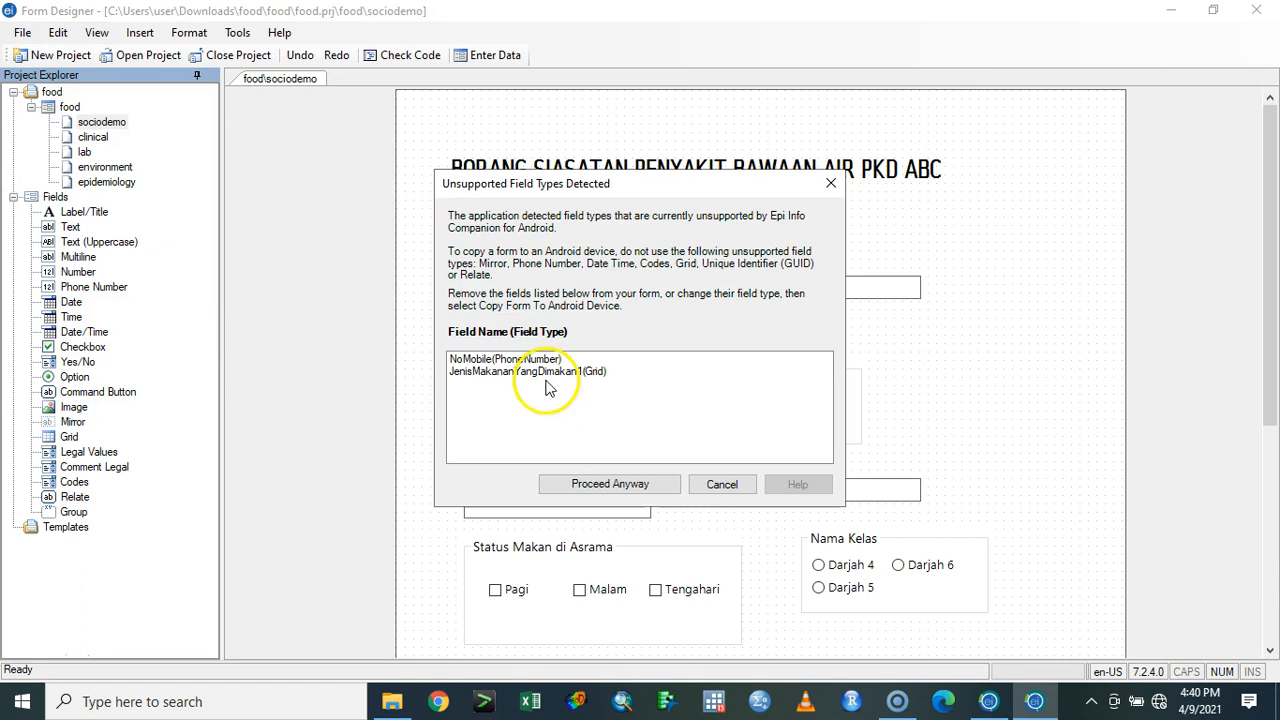
{"action": "left_click", "coordinate": [588, 484]}
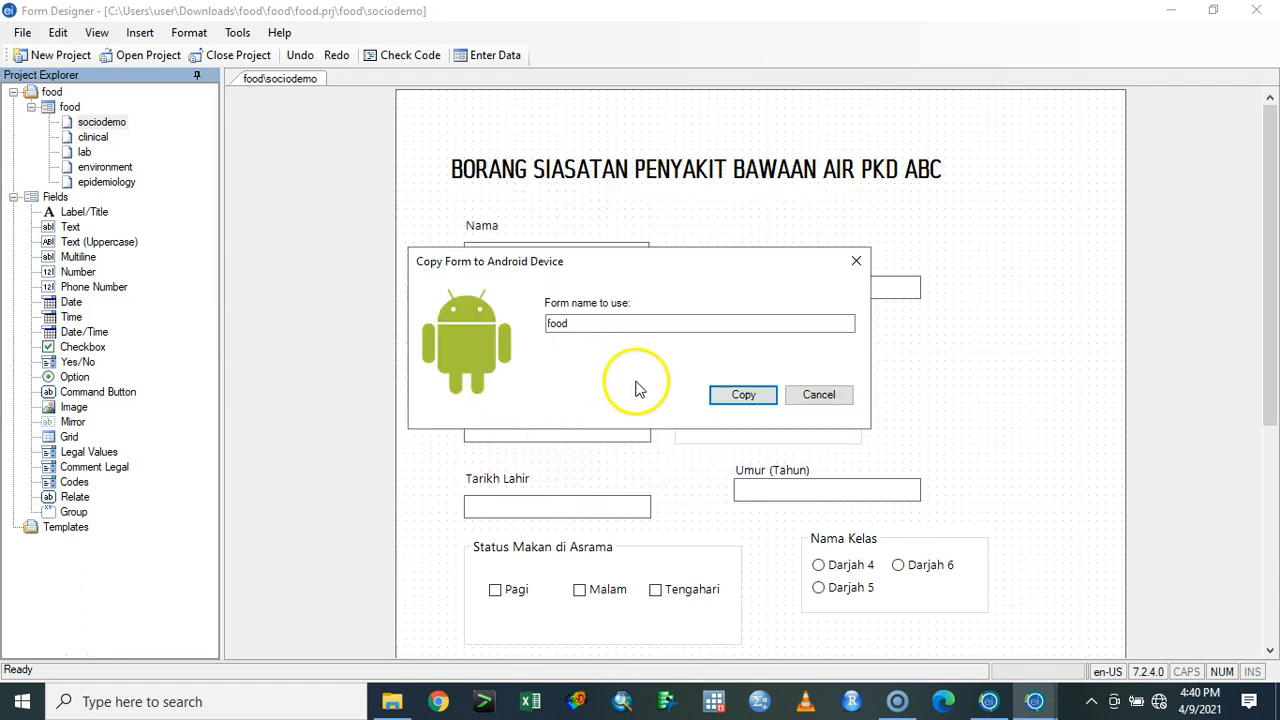
{"action": "left_click", "coordinate": [737, 397]}
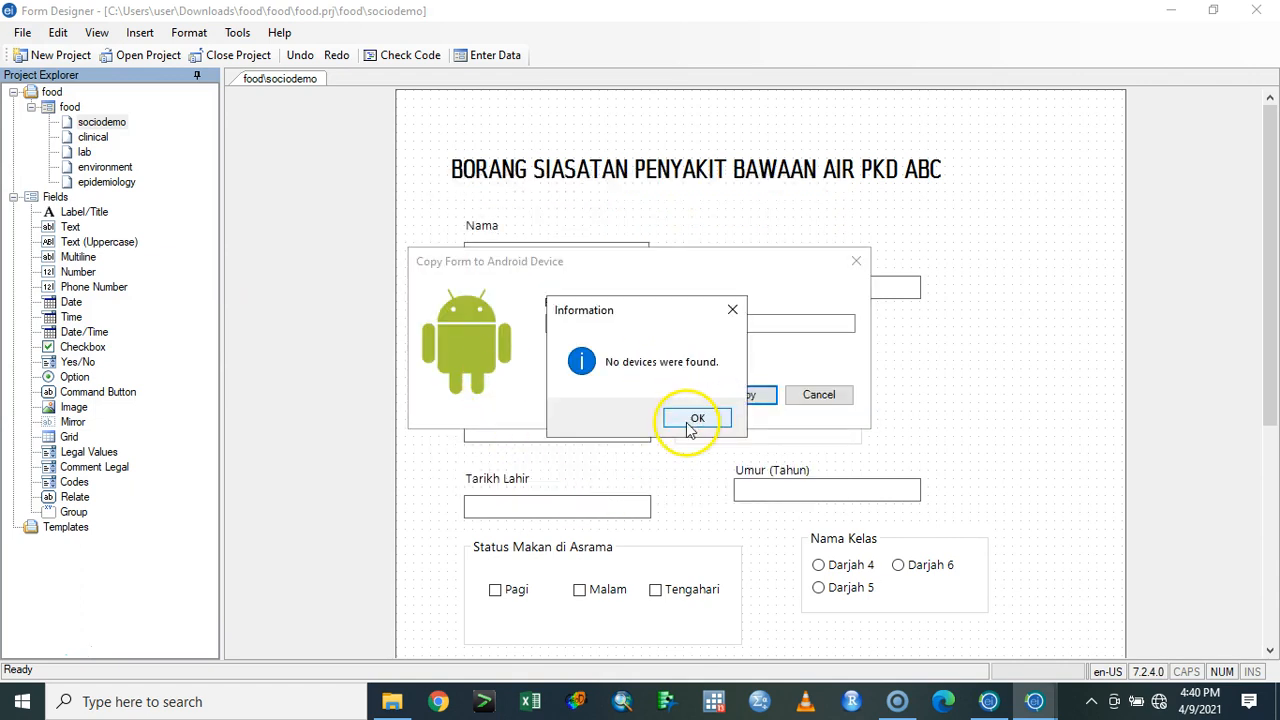
{"action": "left_click", "coordinate": [689, 421]}
{"action": "left_click", "coordinate": [592, 322]}
{"action": "left_click", "coordinate": [589, 321]}
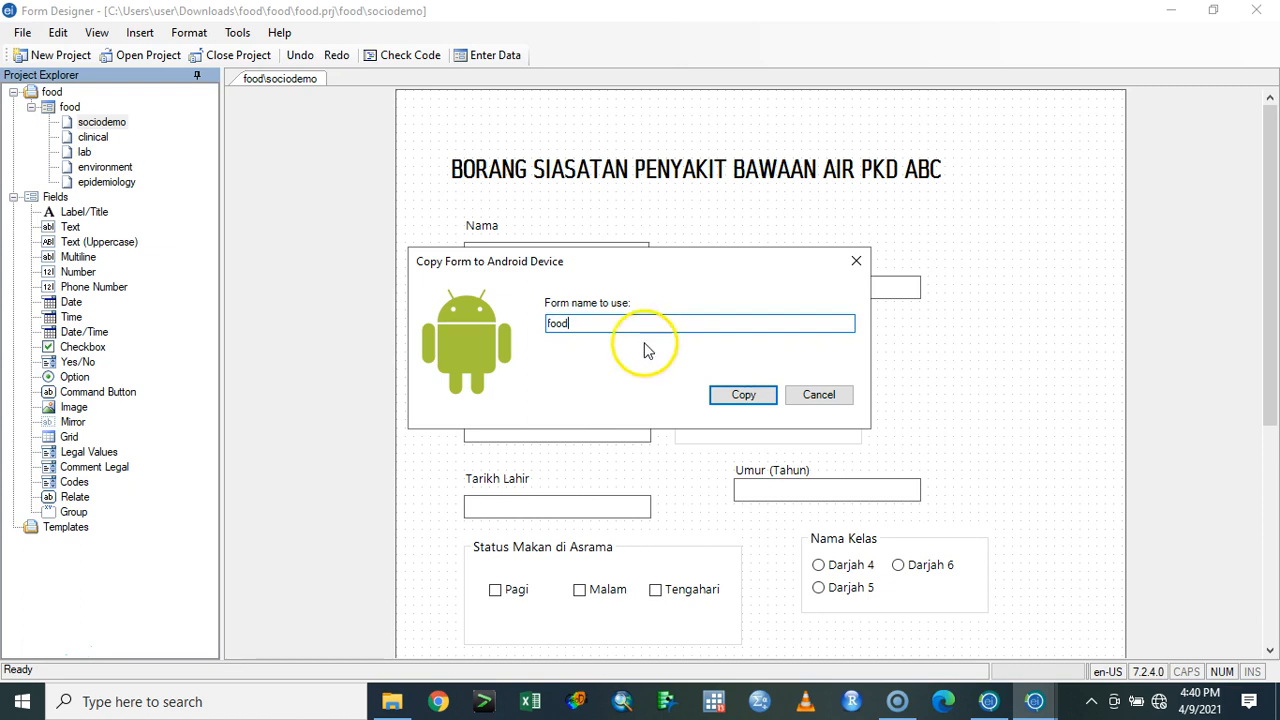
{"action": "left_click", "coordinate": [800, 397]}
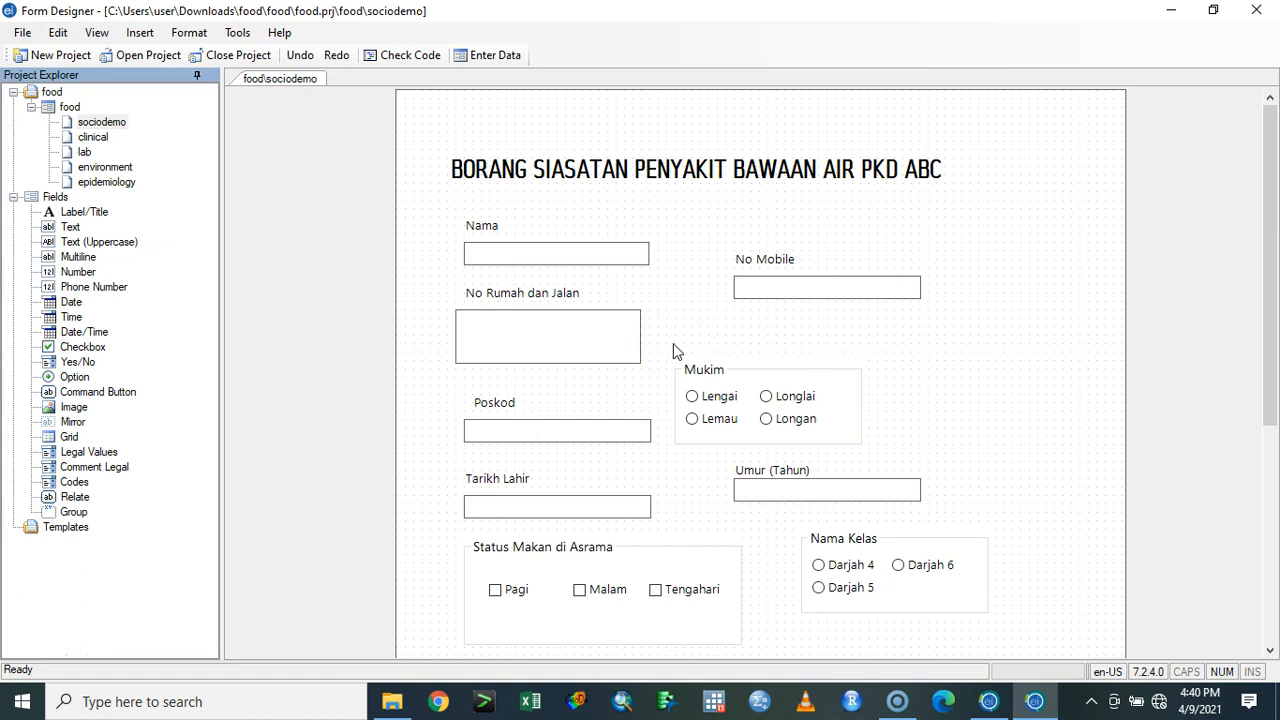
- Minimize Form Designer, open the Enter Data module and examine the sources available for importing data
{"action": "left_click", "coordinate": [22, 32]}
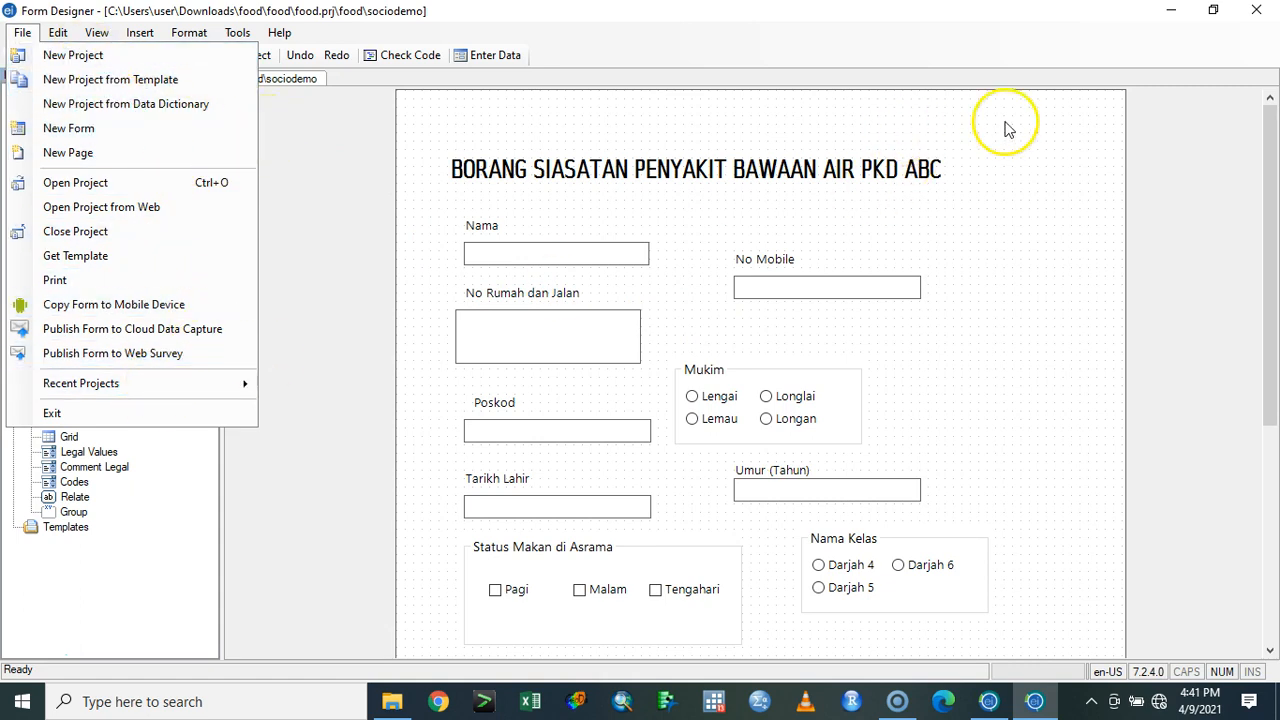
{"action": "left_click", "coordinate": [1172, 17]}
{"action": "left_click", "coordinate": [800, 223]}
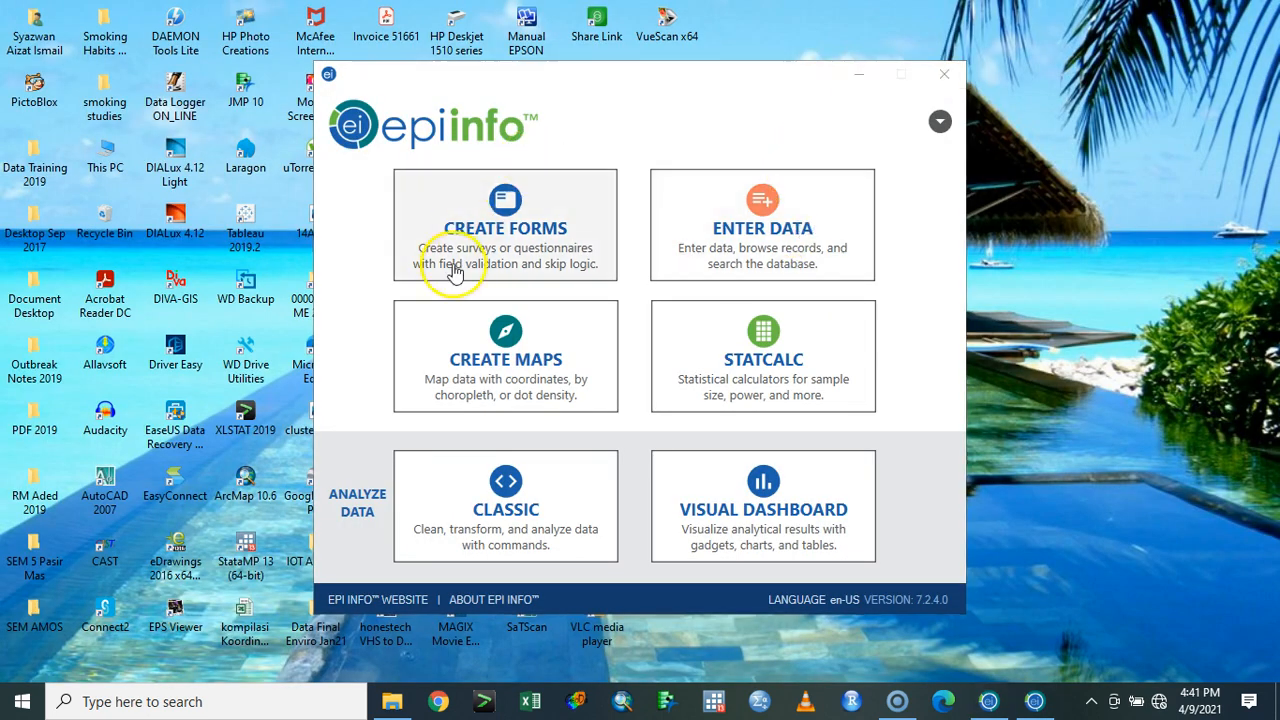
{"action": "left_click", "coordinate": [22, 32]}
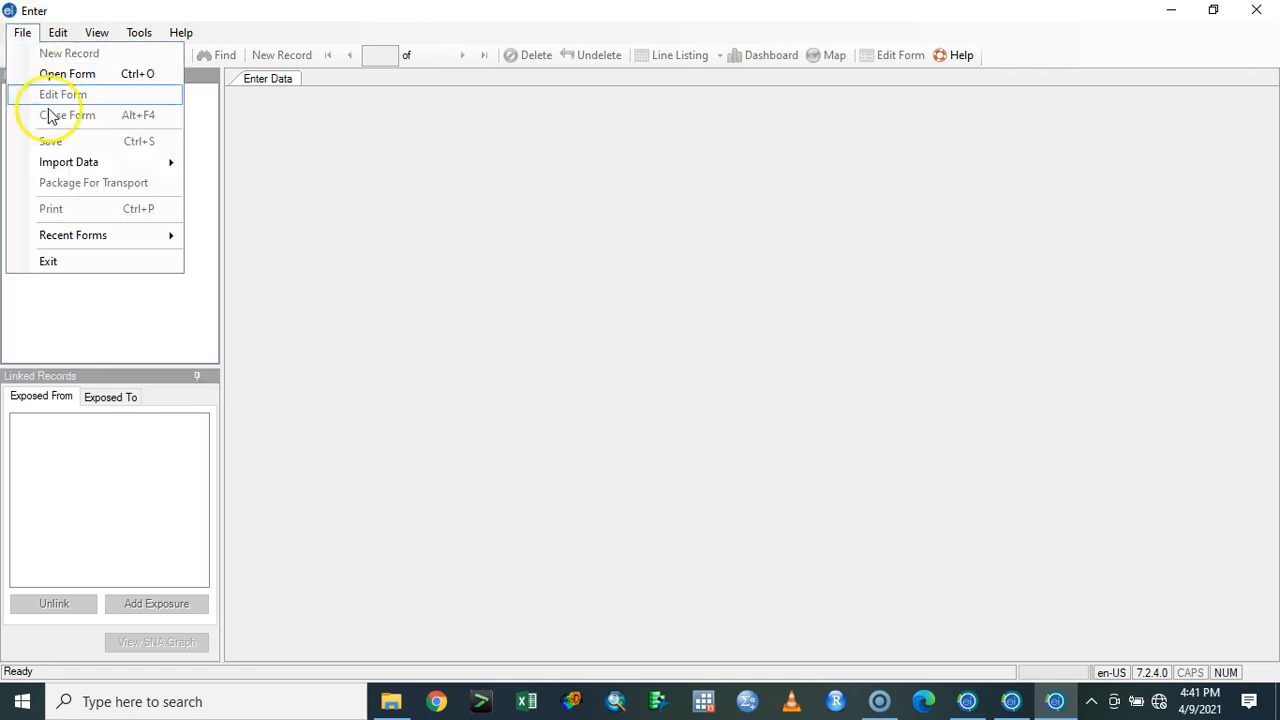
{"action": "mouse_move", "coordinate": [90, 172]}
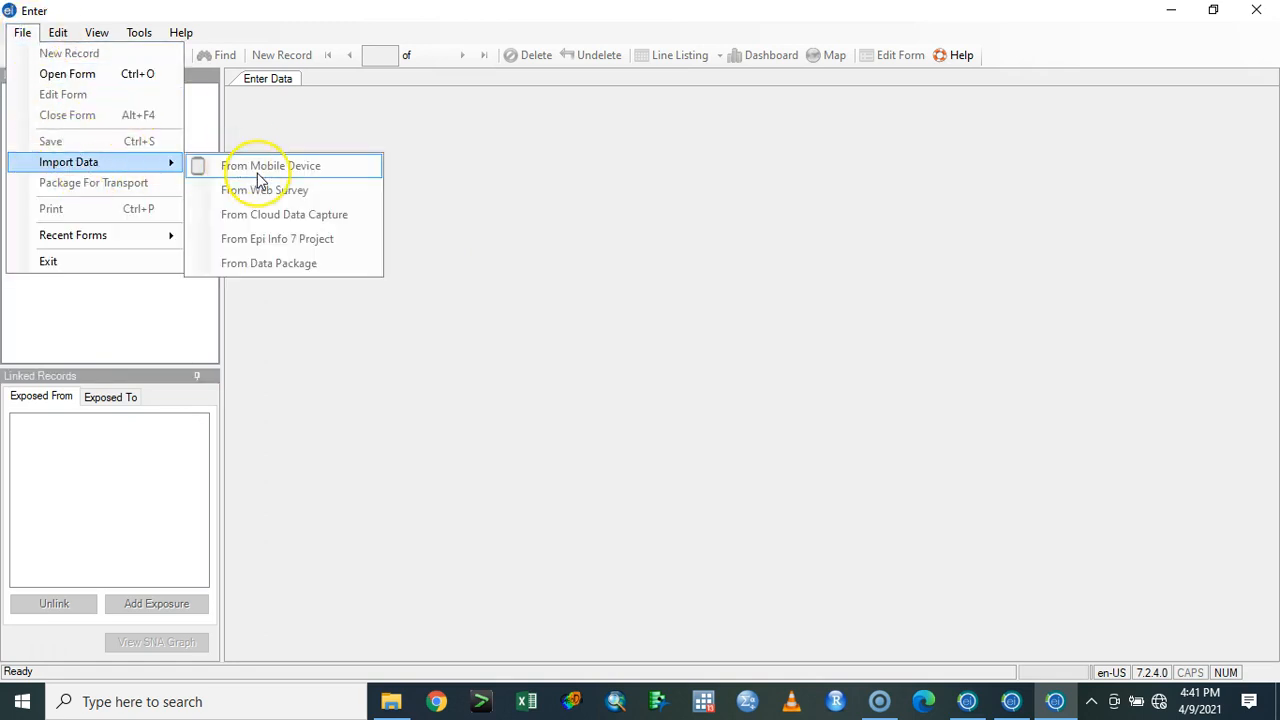
{"action": "left_click", "coordinate": [446, 331]}
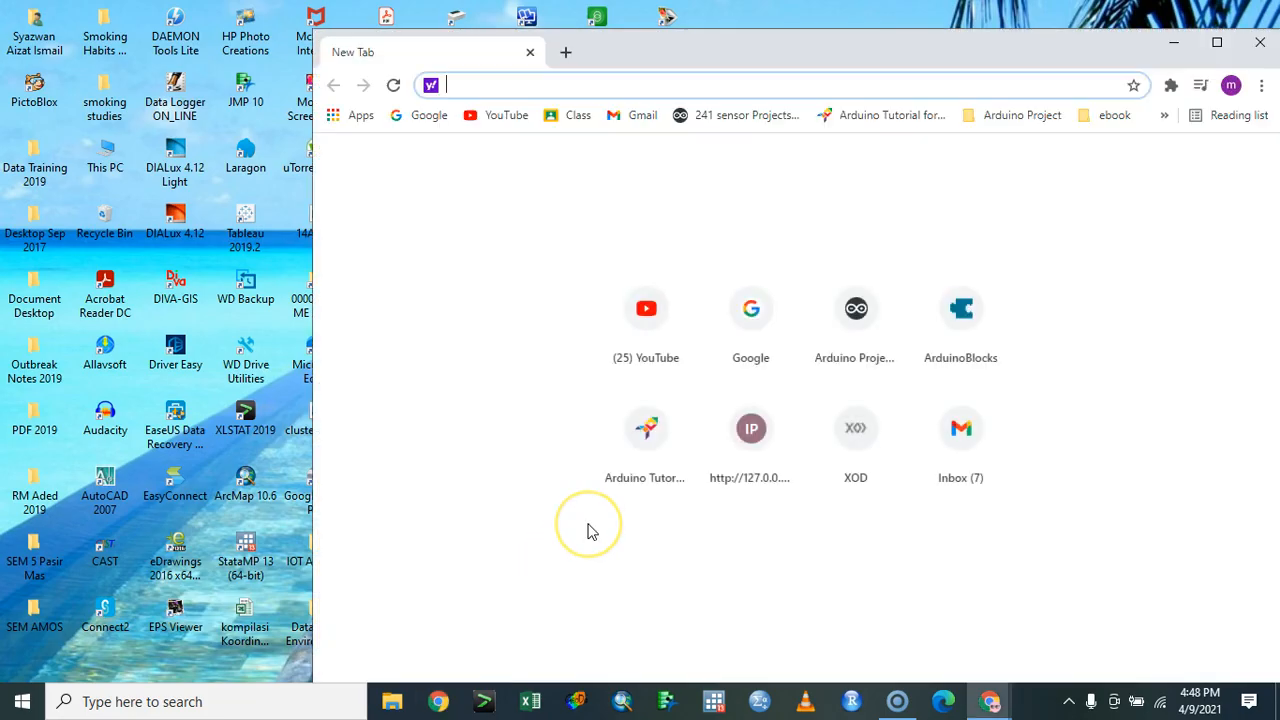
- Switch to Chrome, maximize its window and open google.com
{"action": "left_click", "coordinate": [1217, 42]}
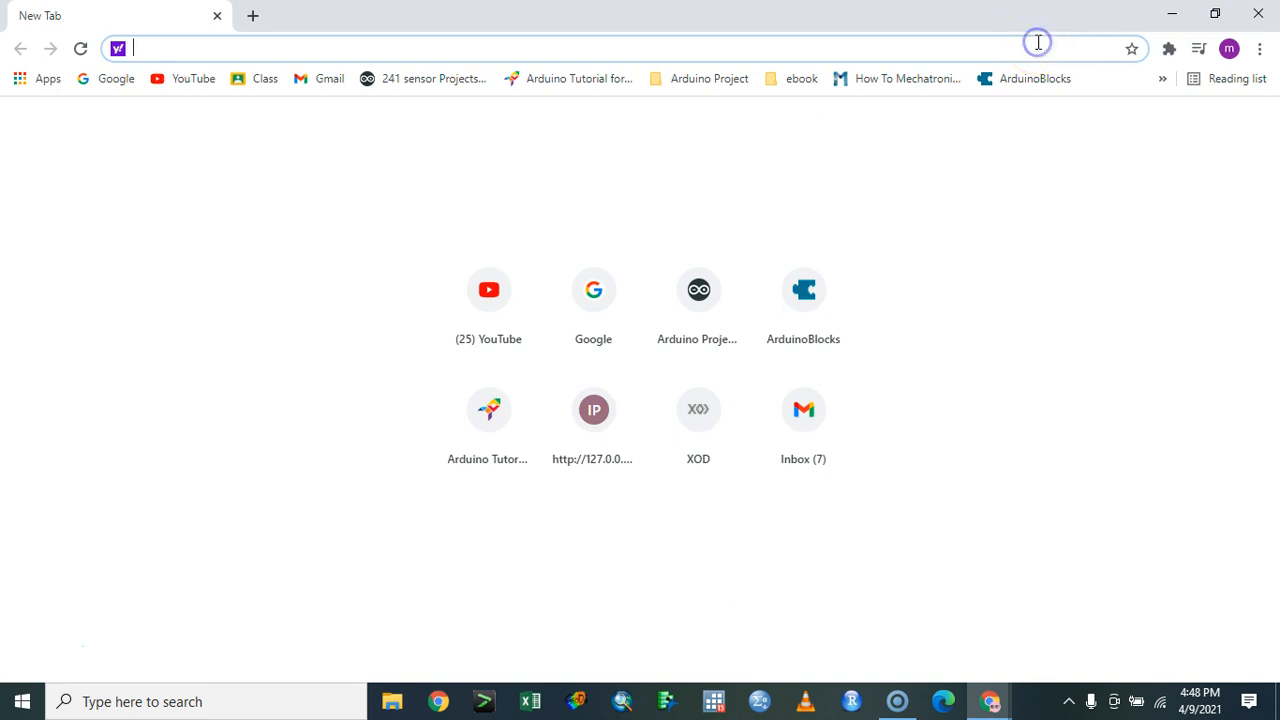
{"action": "left_click", "coordinate": [1230, 50]}
{"action": "left_click", "coordinate": [843, 154]}
{"action": "left_click", "coordinate": [840, 50]}
{"action": "type", "text": "google.com"}
{"action": "key", "text": "Return"}
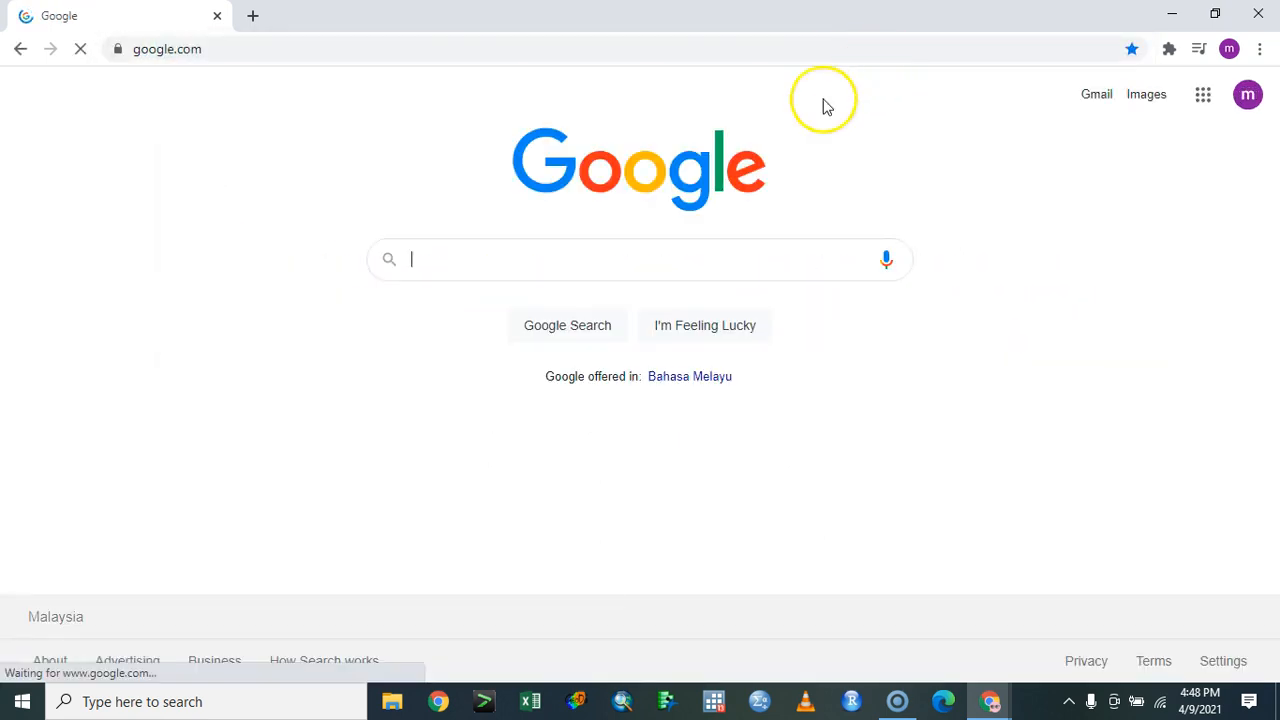